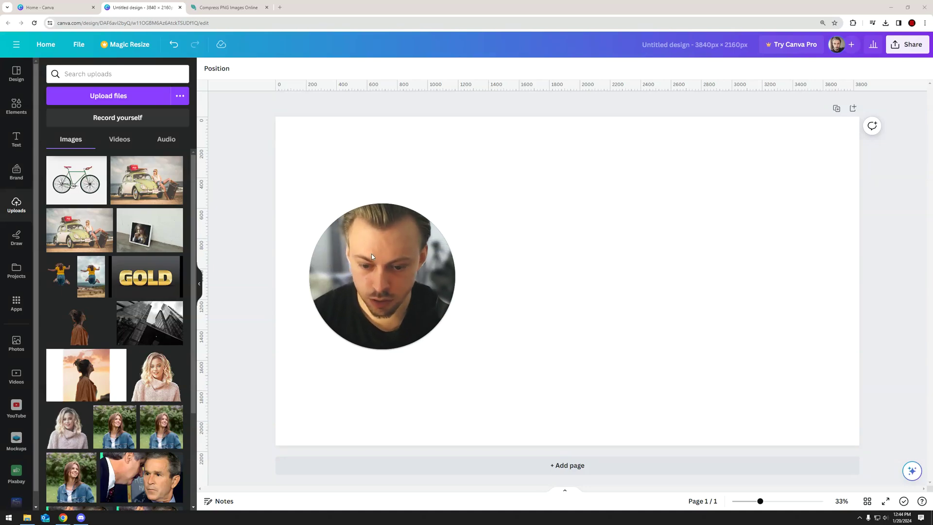
# Step: Add the uploaded bicycle illustration from Uploads onto the page
pyautogui.click(76, 179)
pyautogui.click(537, 230)
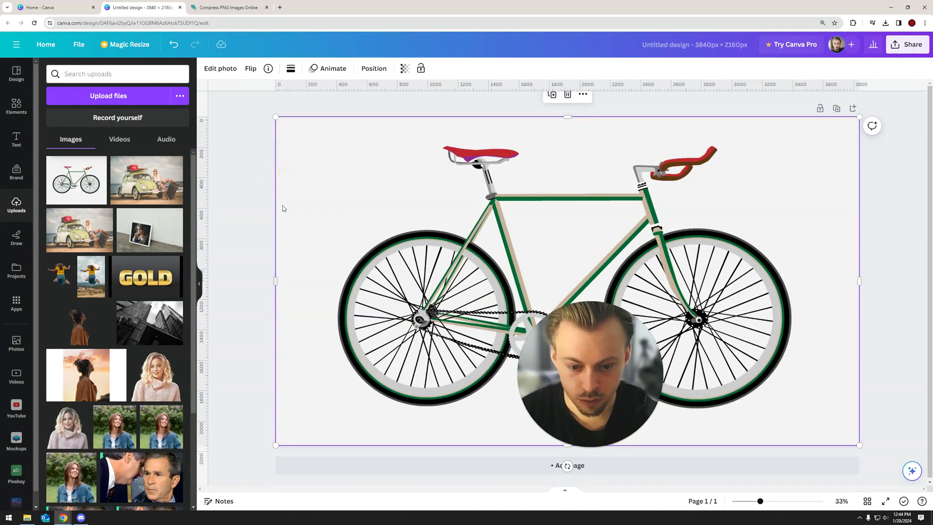
pyautogui.click(244, 211)
# Step: Check in Magic Resize's custom size that the design is 3840 × 2160 px
pyautogui.click(119, 45)
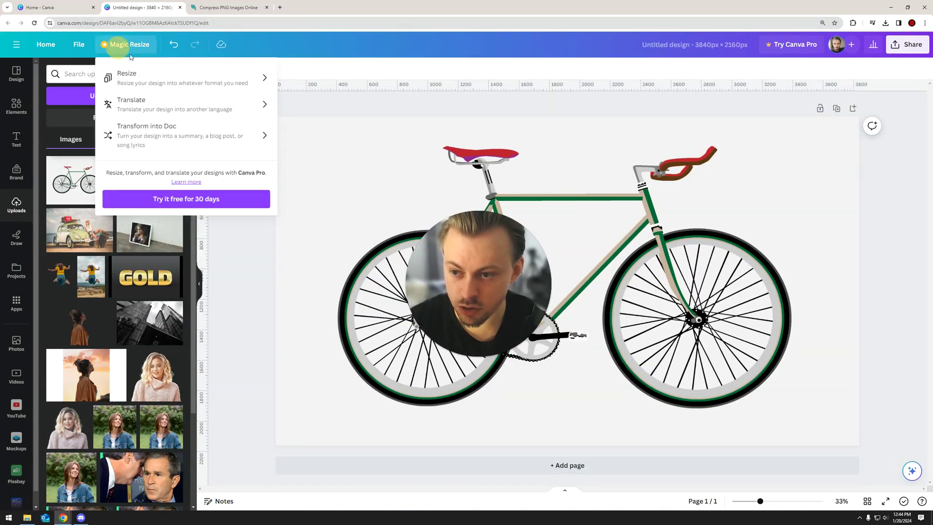
pyautogui.click(140, 78)
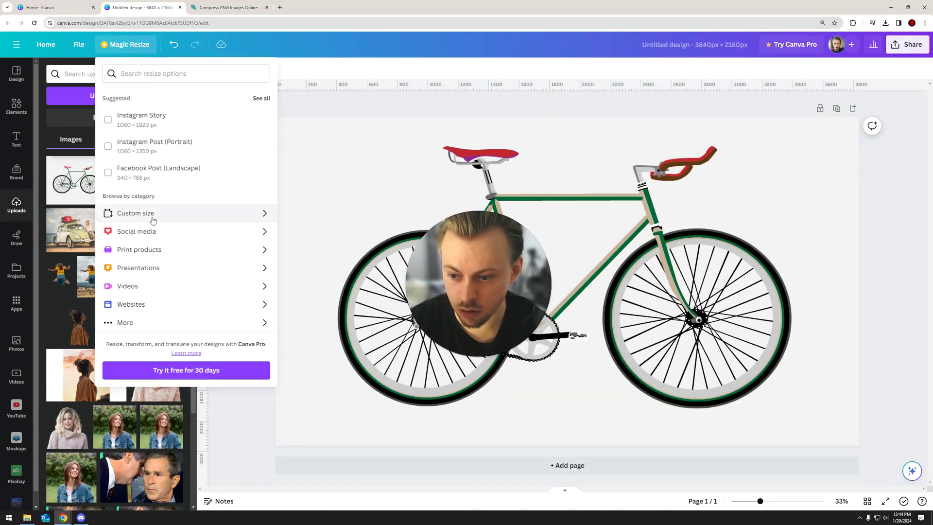
pyautogui.click(152, 220)
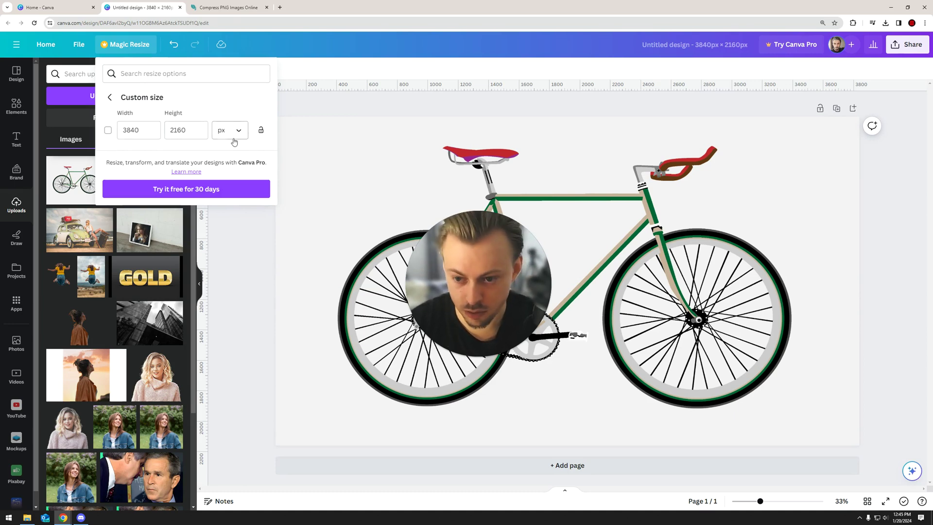
pyautogui.click(240, 250)
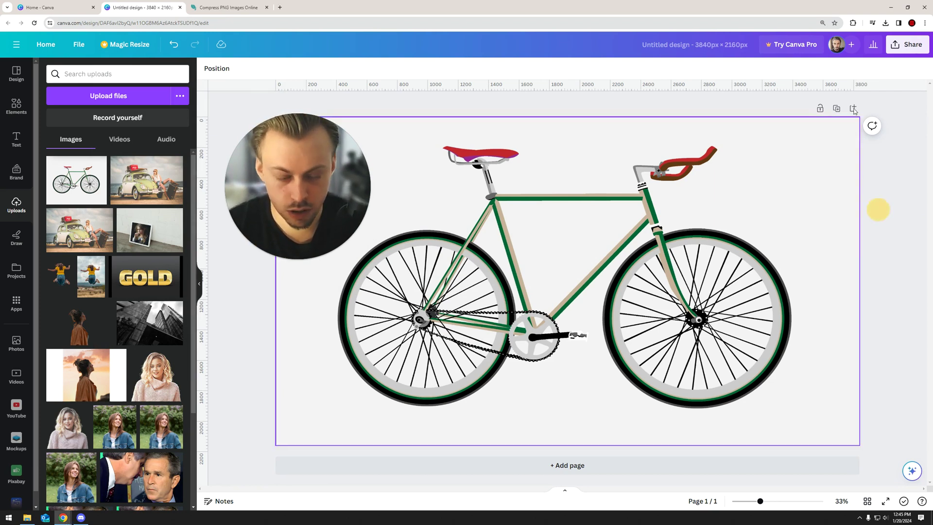
# Step: Open the Download settings and review the file type list, keeping PNG
pyautogui.click(905, 49)
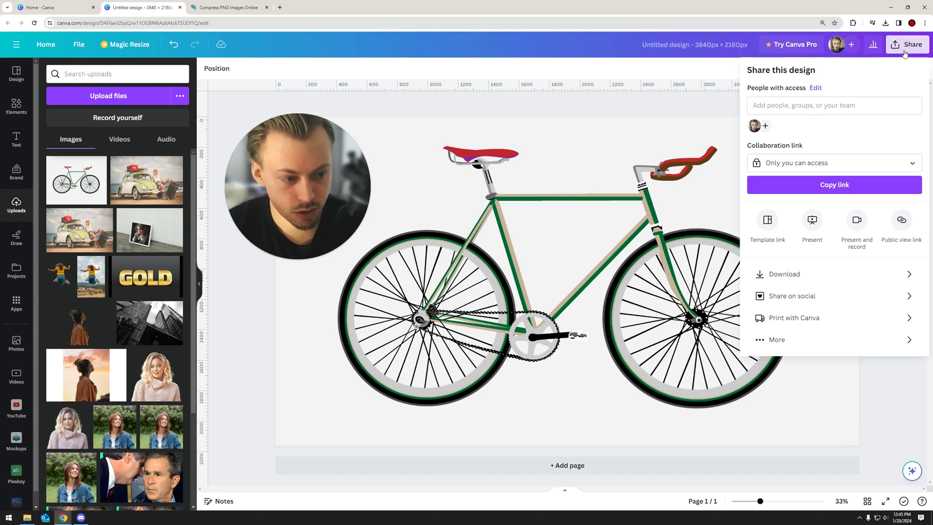
pyautogui.click(789, 273)
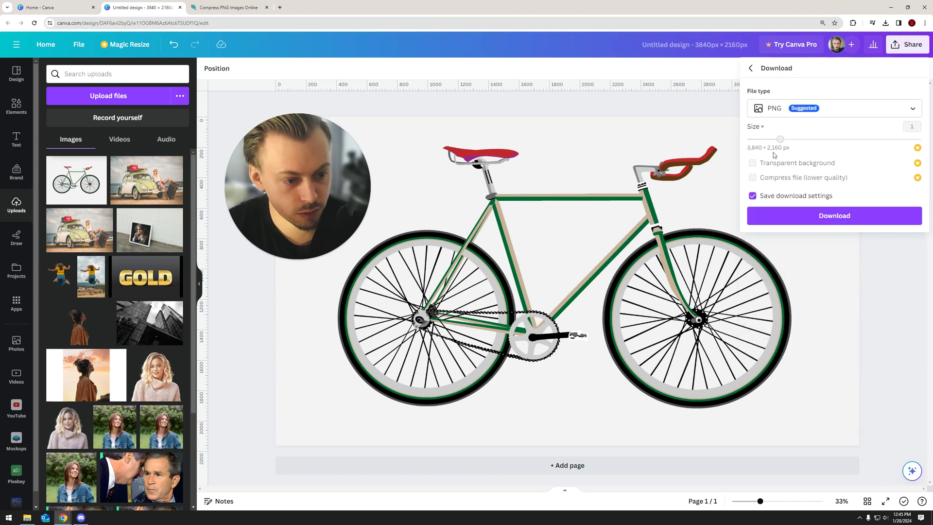
pyautogui.click(769, 107)
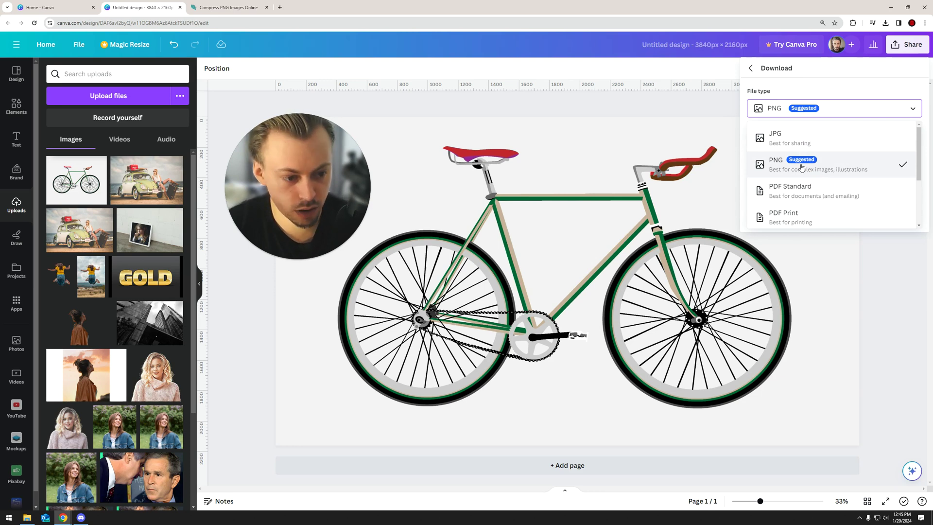
pyautogui.scroll(-1, 808, 180)
pyautogui.scroll(1, 808, 180)
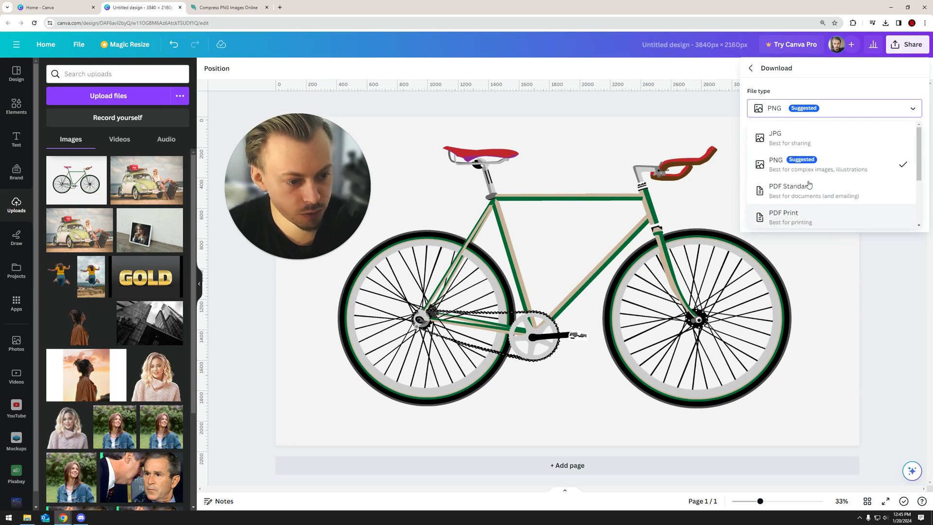
pyautogui.click(785, 167)
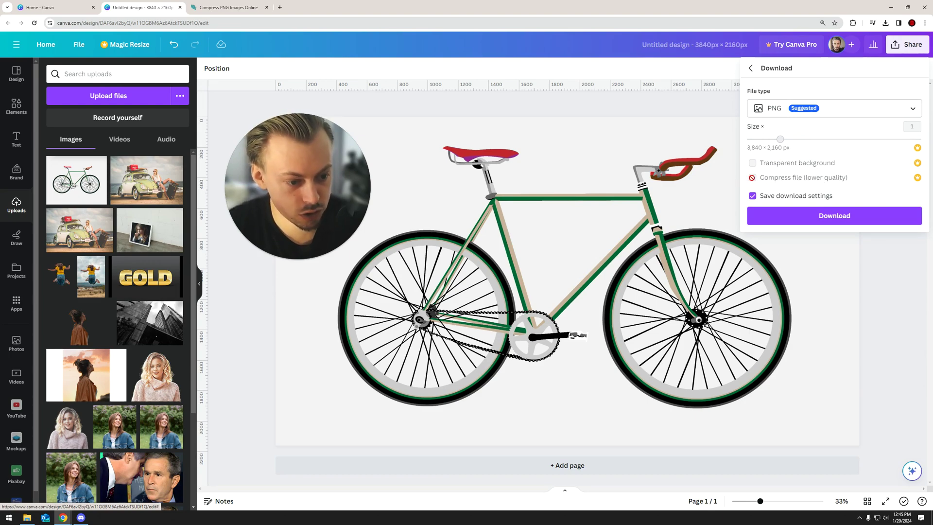
# Step: Dismiss the Canva Pro compression offer and switch the download file type to JPG
pyautogui.click(765, 179)
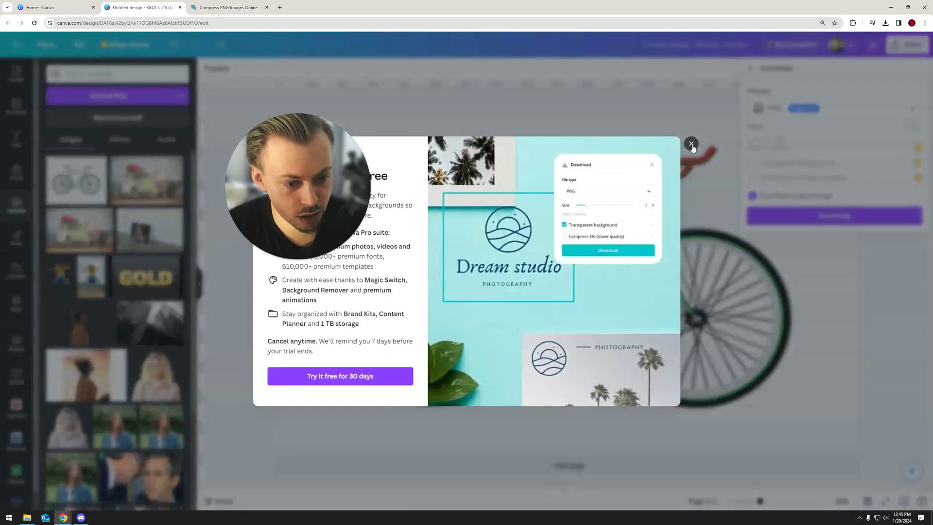
pyautogui.click(878, 139)
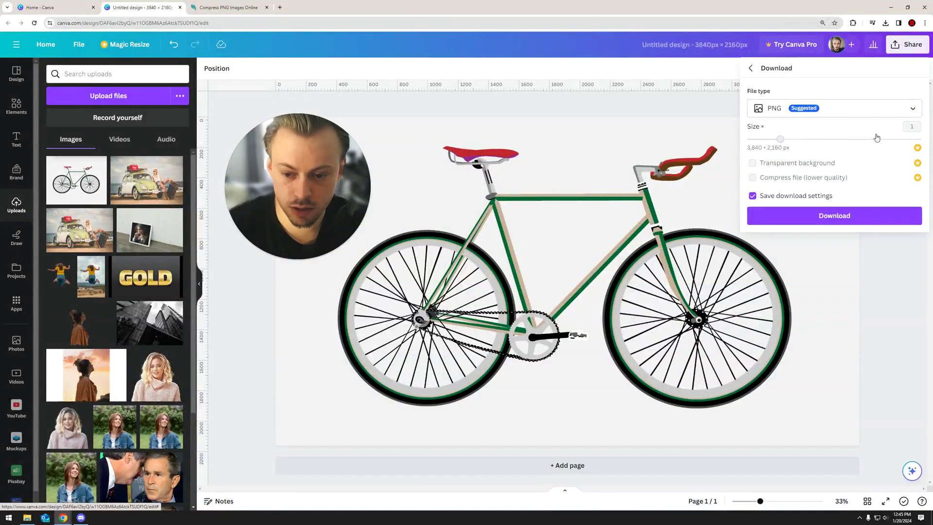
pyautogui.click(750, 68)
pyautogui.click(797, 272)
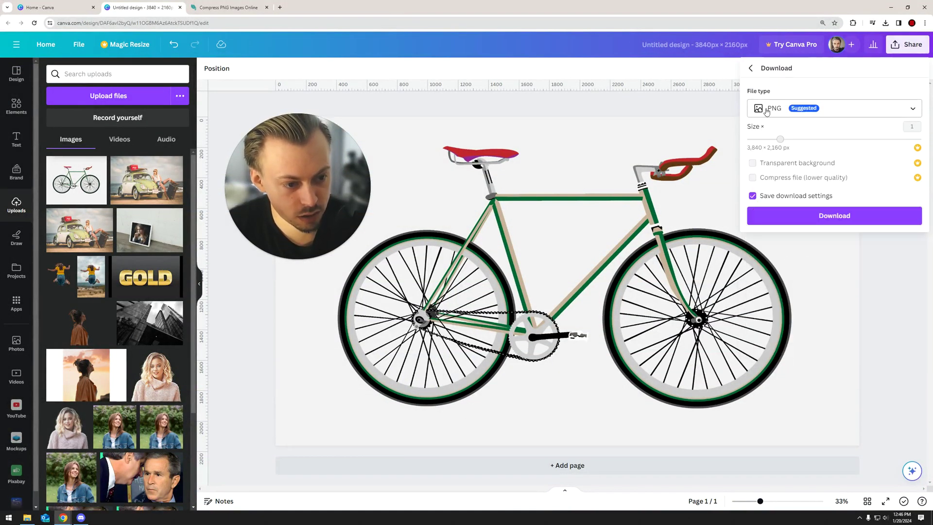
pyautogui.click(825, 108)
pyautogui.click(779, 133)
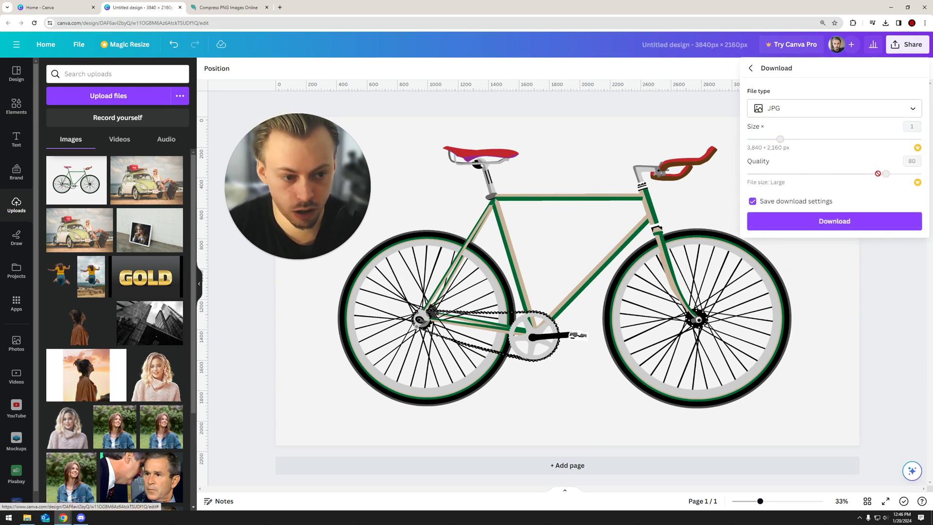
# Step: Reopen the download settings and scroll the file type list to the PDF formats
pyautogui.click(750, 68)
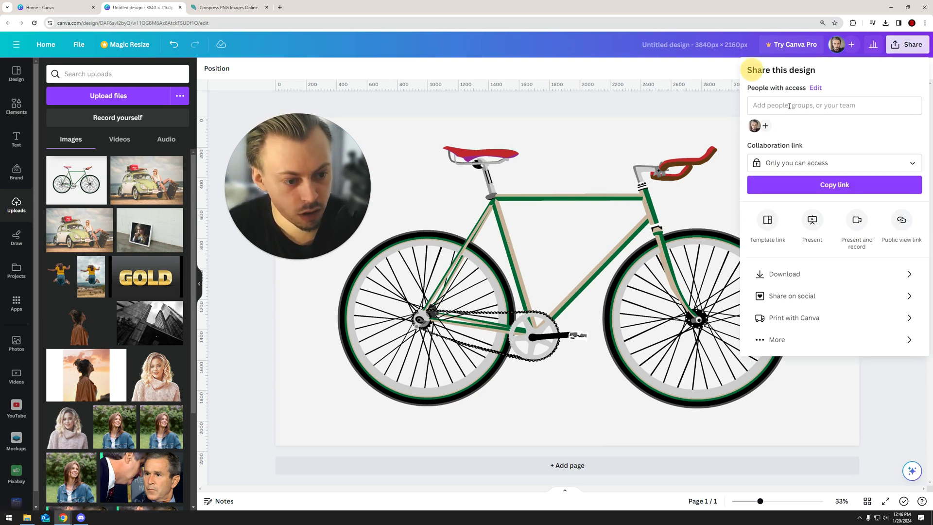
pyautogui.click(808, 272)
pyautogui.click(792, 109)
pyautogui.scroll(-1, 790, 160)
# Step: Try PDF Standard and PDF Print file types, then set the format back to PNG
pyautogui.click(799, 161)
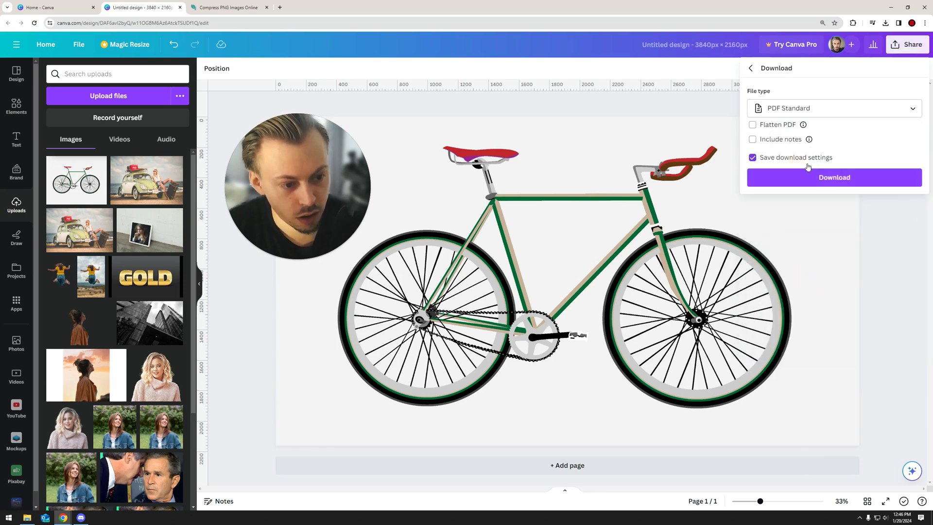
pyautogui.click(790, 108)
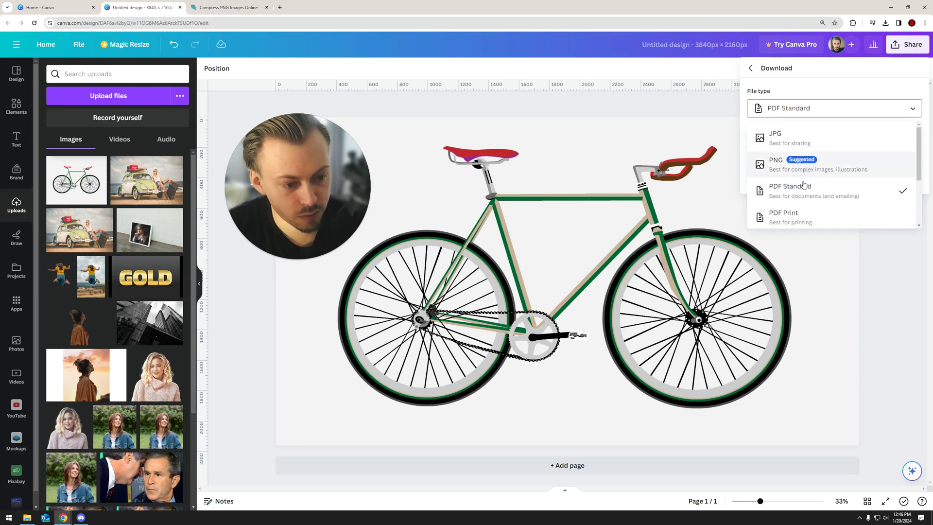
pyautogui.scroll(-1, 814, 204)
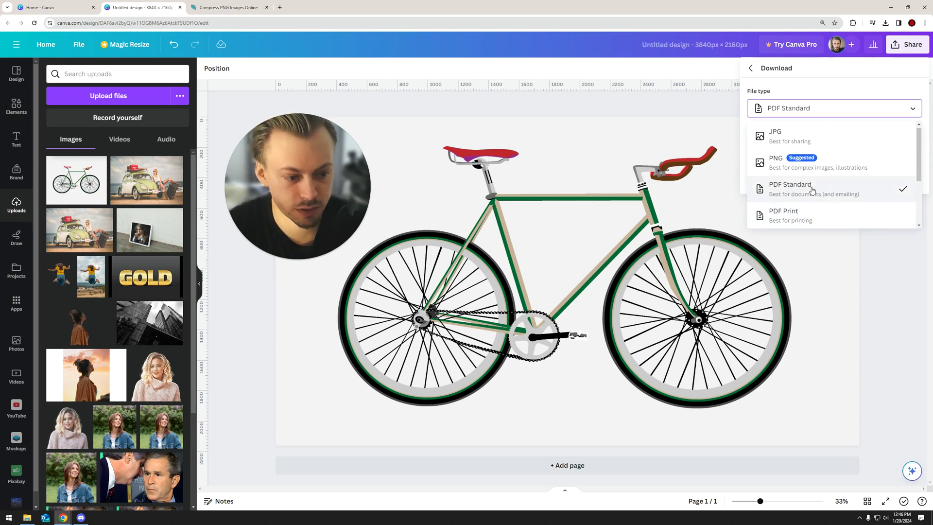
pyautogui.scroll(-1, 811, 190)
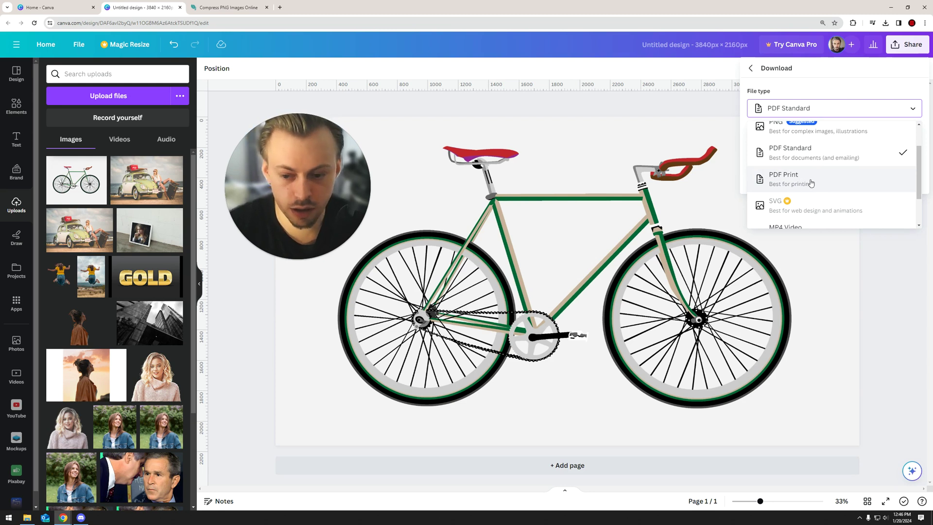
pyautogui.click(813, 183)
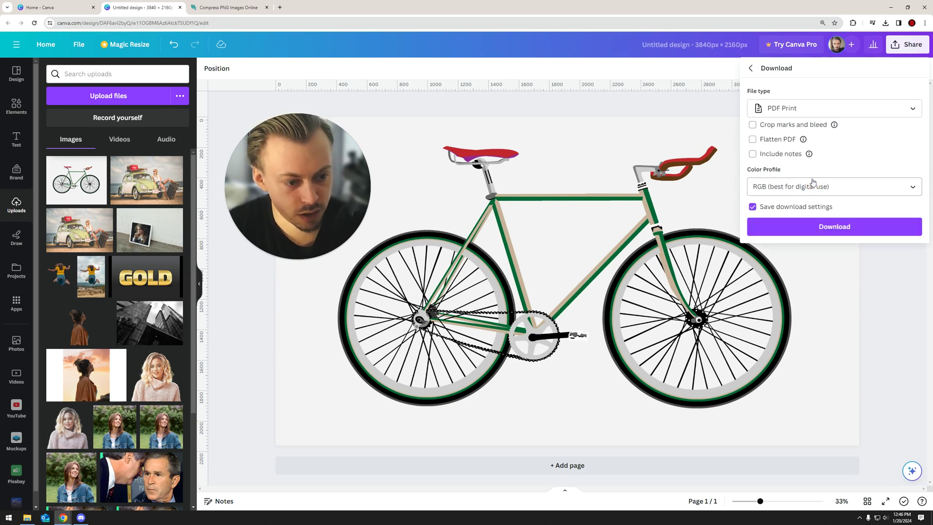
pyautogui.click(784, 108)
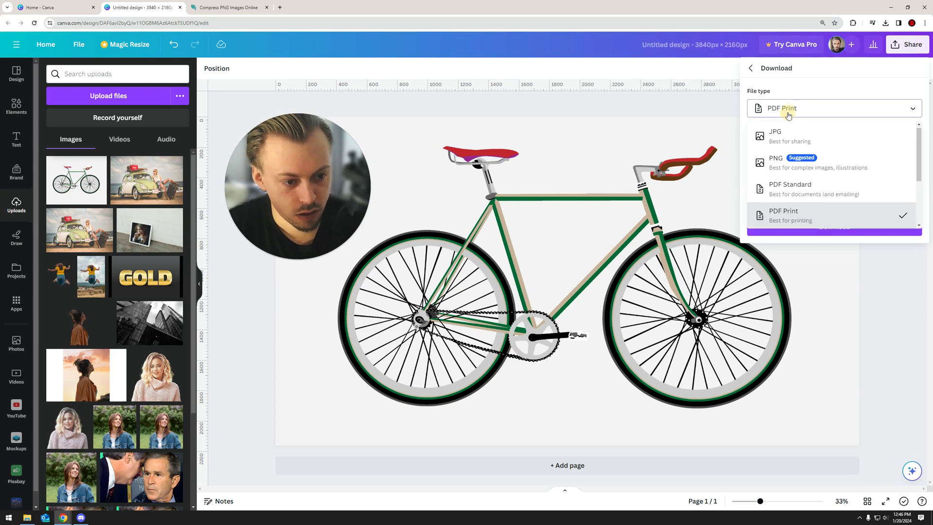
pyautogui.click(784, 165)
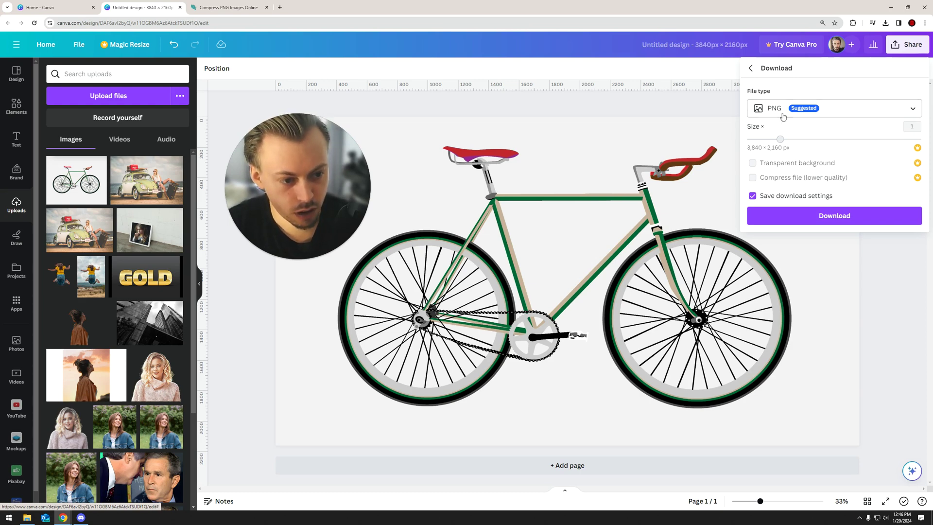
# Step: Download the bicycle design as a PNG, then as a JPG
pyautogui.click(812, 216)
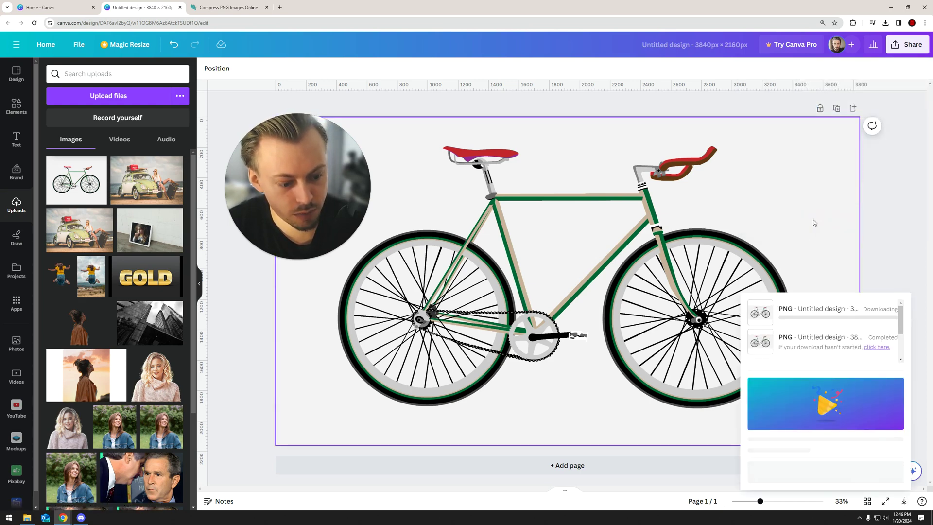
pyautogui.click(904, 46)
pyautogui.click(797, 271)
pyautogui.click(794, 108)
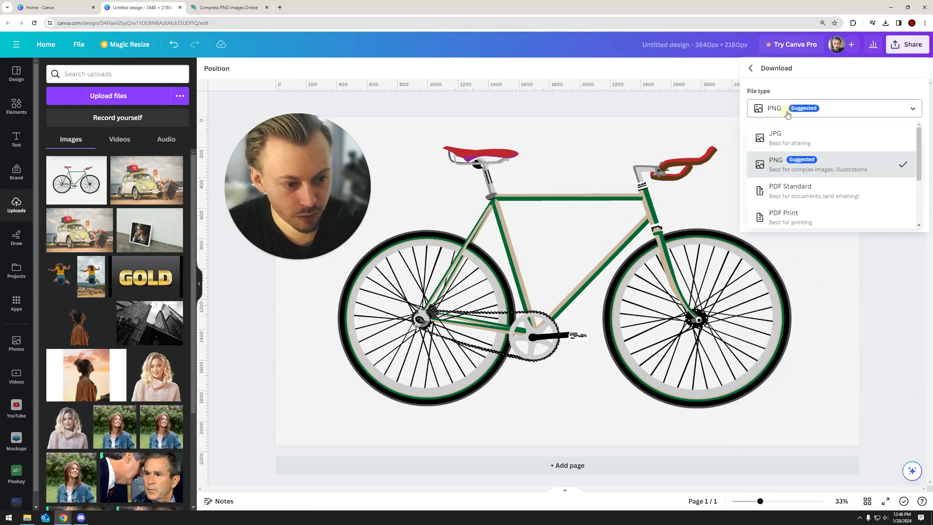
pyautogui.click(789, 132)
pyautogui.click(819, 222)
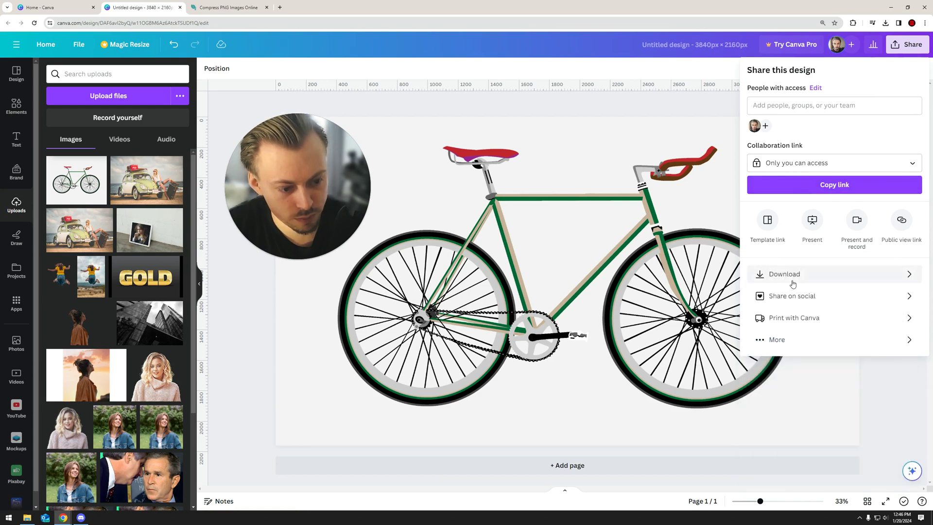
# Step: Download the bicycle design as a PDF Standard file
pyautogui.click(765, 273)
pyautogui.click(777, 108)
pyautogui.click(789, 191)
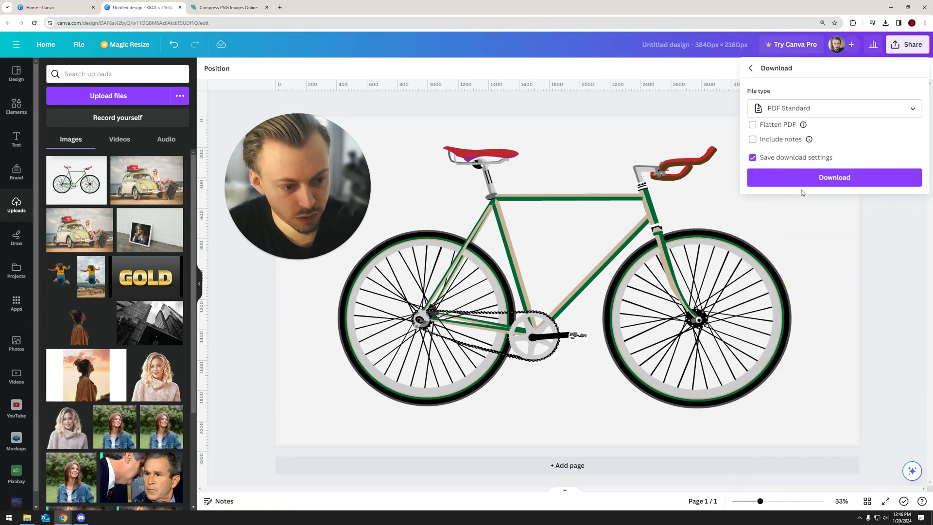
pyautogui.click(802, 178)
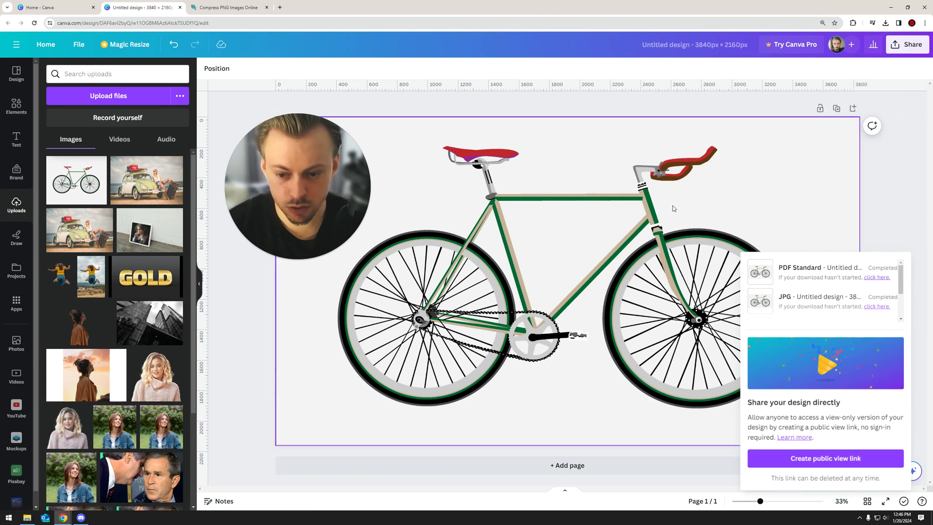
# Step: Close the downloads notice and verify the custom size reads 3840 × 2160 px
pyautogui.click(901, 234)
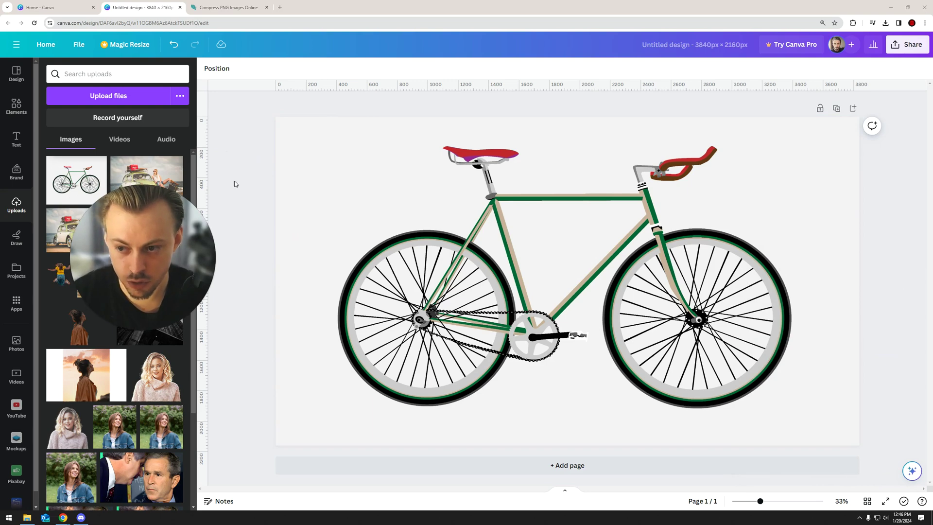
pyautogui.click(80, 45)
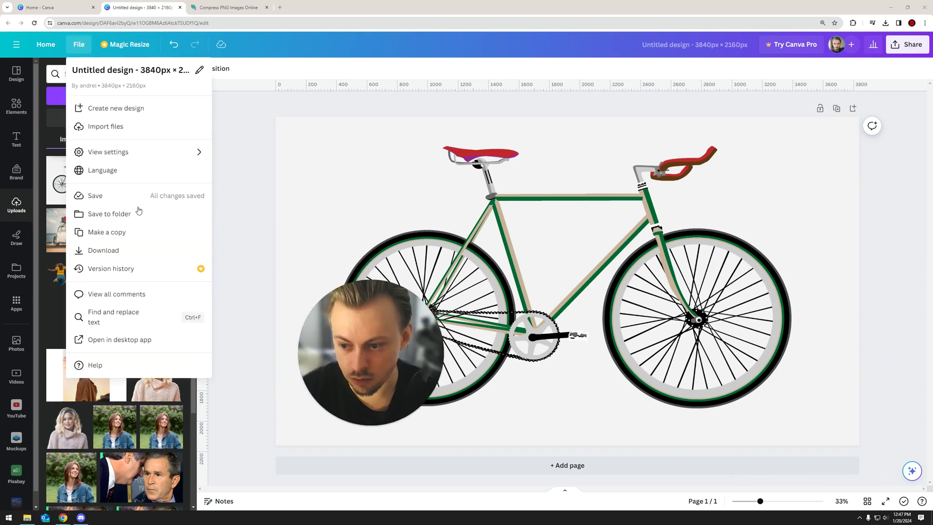
pyautogui.click(125, 44)
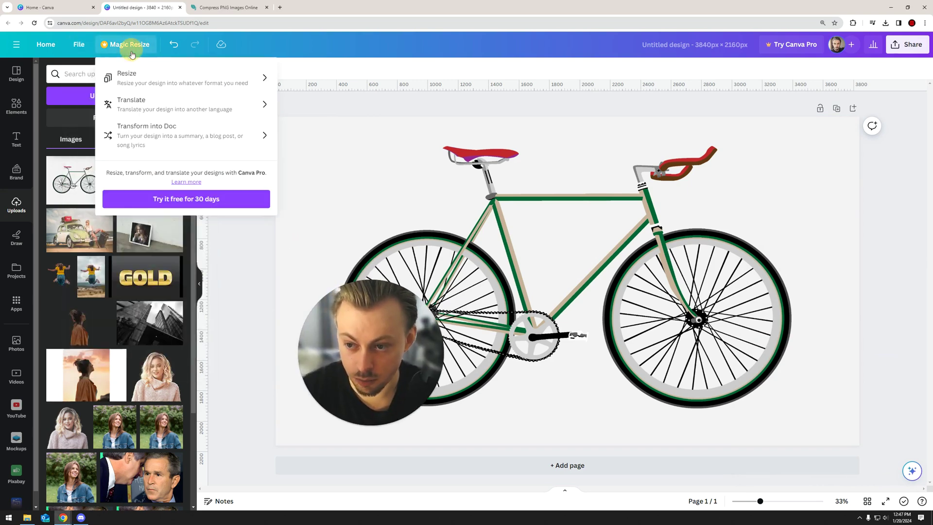
pyautogui.click(145, 76)
pyautogui.click(166, 214)
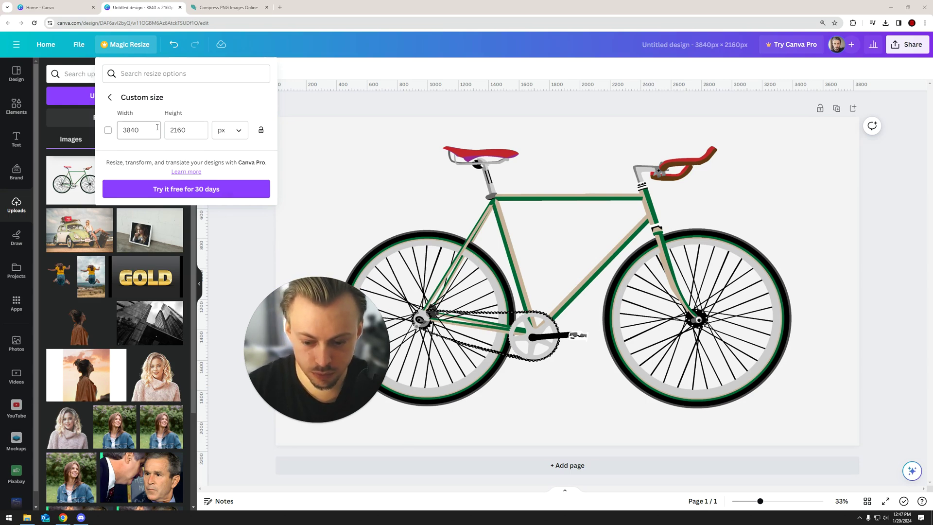
pyautogui.click(211, 246)
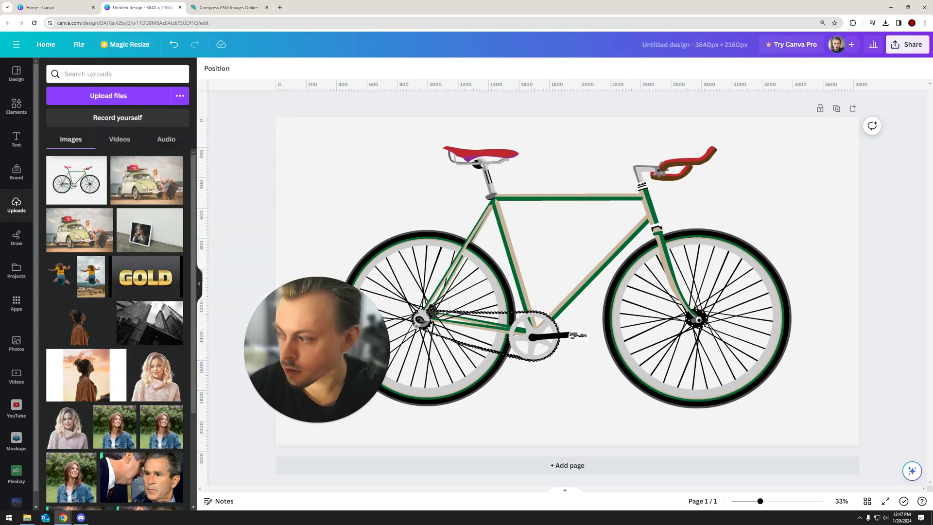
# Step: In Downloads, view the PNG and JPG exports' Properties, then select the PDF
pyautogui.click(27, 518)
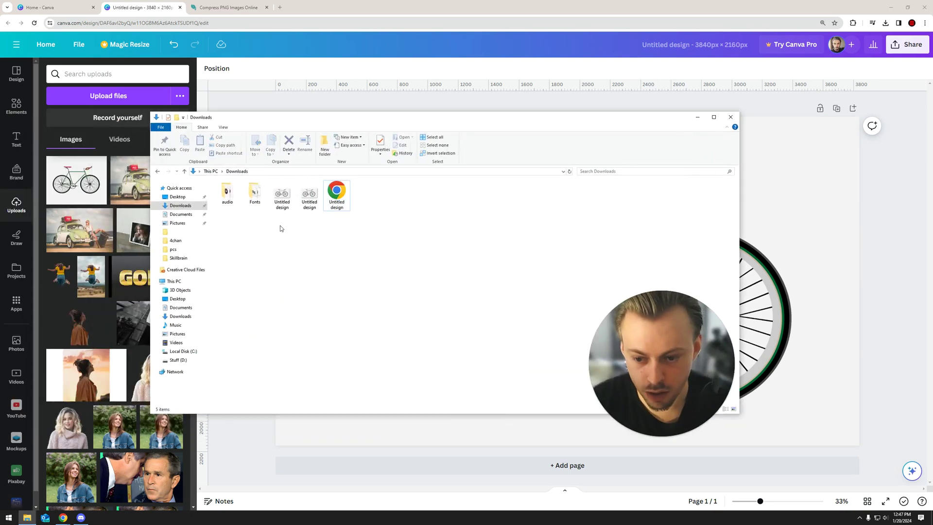
pyautogui.click(277, 196)
pyautogui.rightClick(270, 199)
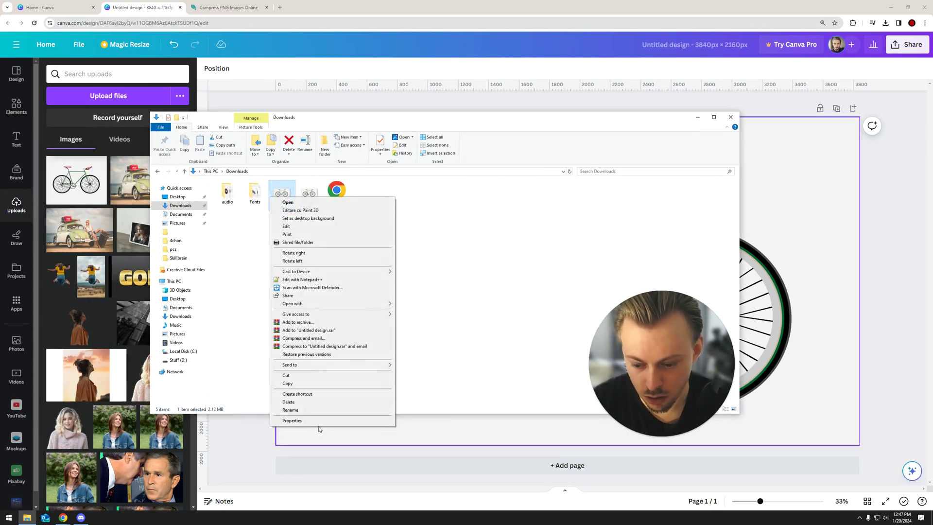
pyautogui.click(317, 422)
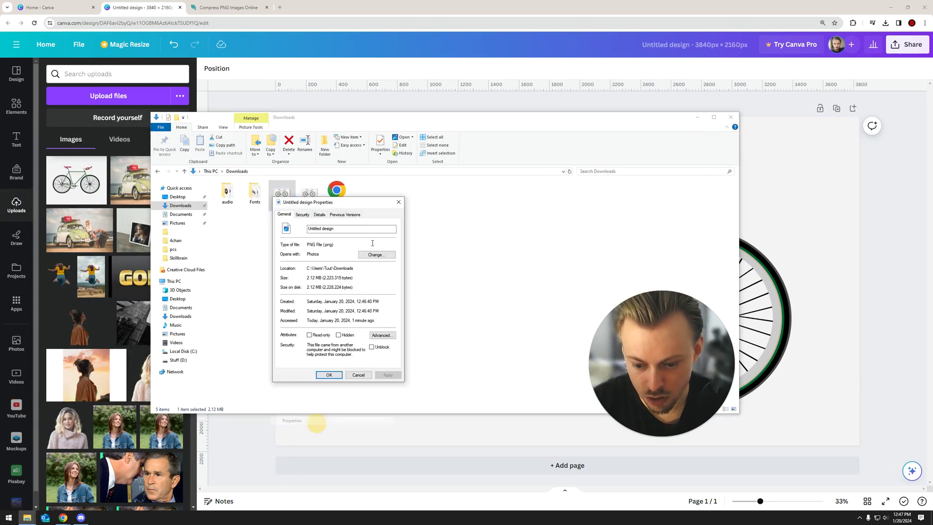
pyautogui.click(398, 201)
pyautogui.click(309, 195)
pyautogui.rightClick(309, 195)
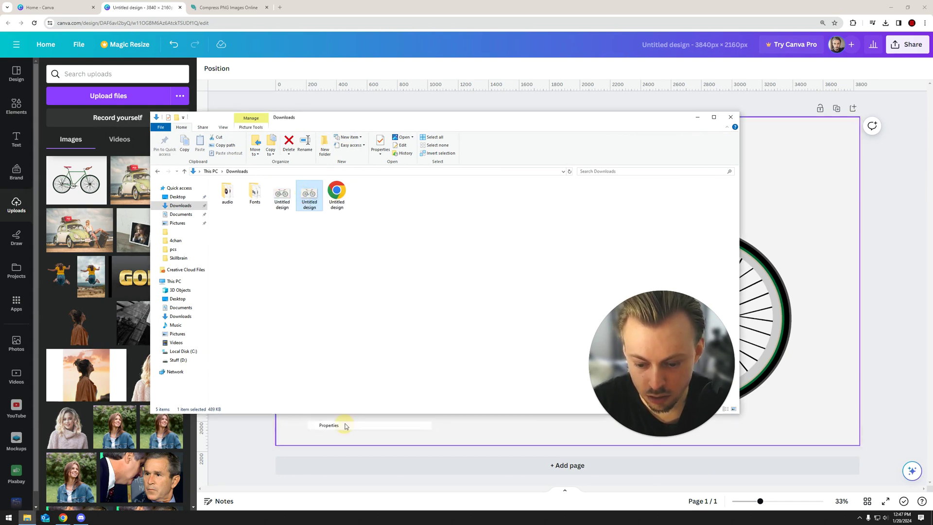
pyautogui.click(335, 425)
pyautogui.click(424, 195)
pyautogui.click(345, 194)
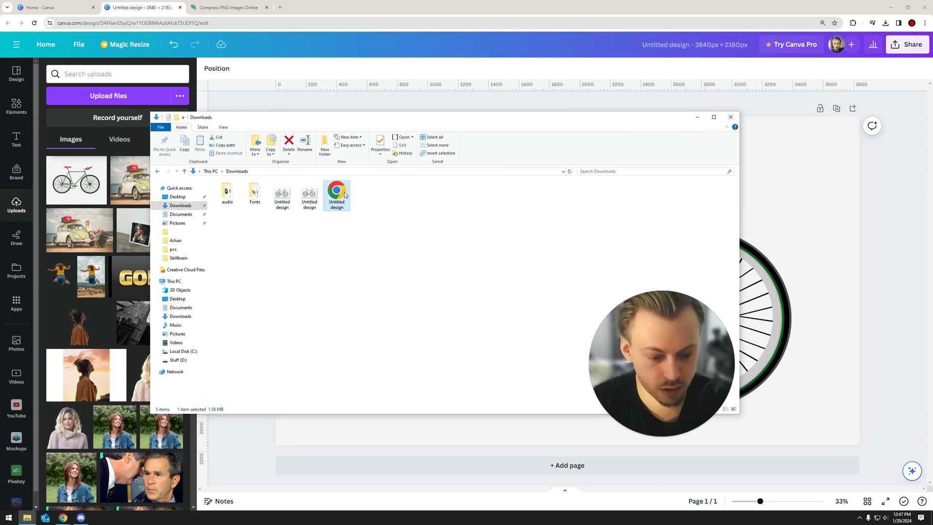
# Step: Reposition the window and read each export's size: PNG 2.12 MB, JPG 489 KB, PDF 1.58 MB
pyautogui.moveTo(362, 117); pyautogui.dragTo(389, 101)
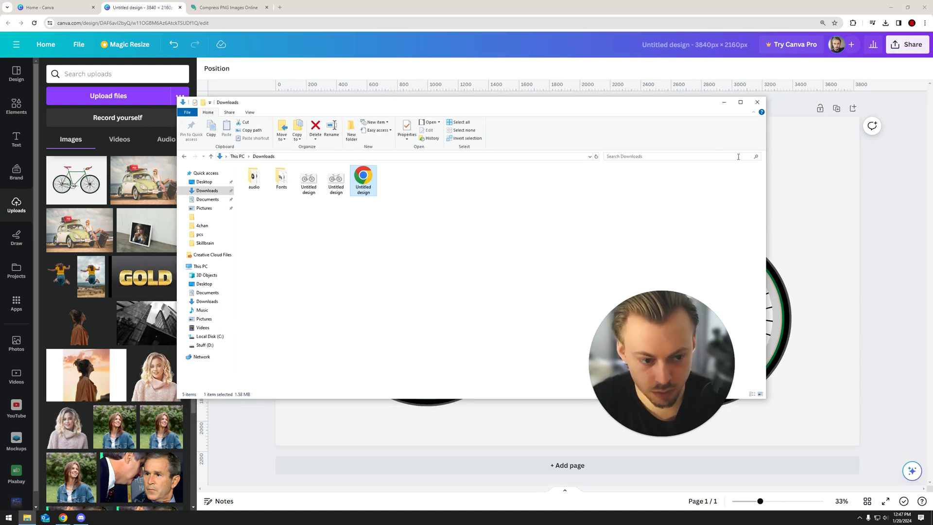
pyautogui.moveTo(766, 178); pyautogui.dragTo(691, 178)
pyautogui.click(310, 180)
pyautogui.moveTo(309, 214); pyautogui.dragTo(313, 179)
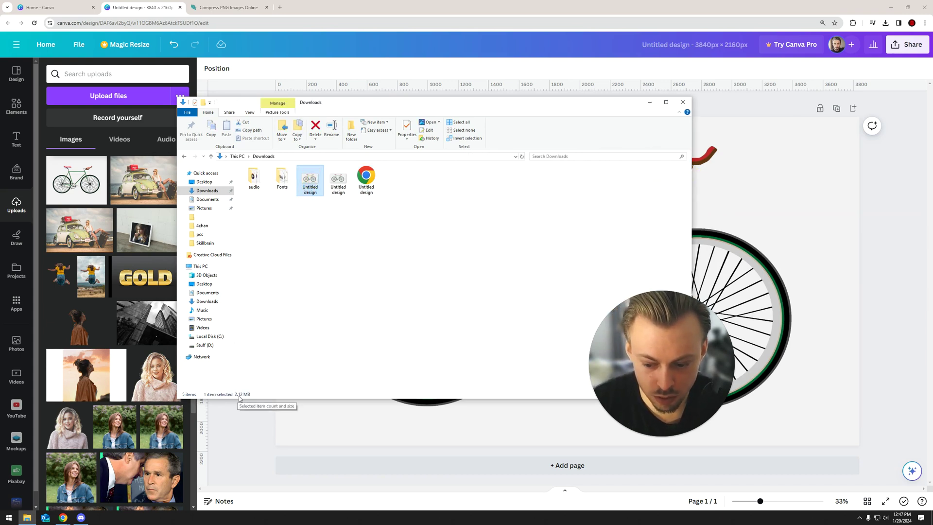
pyautogui.click(339, 179)
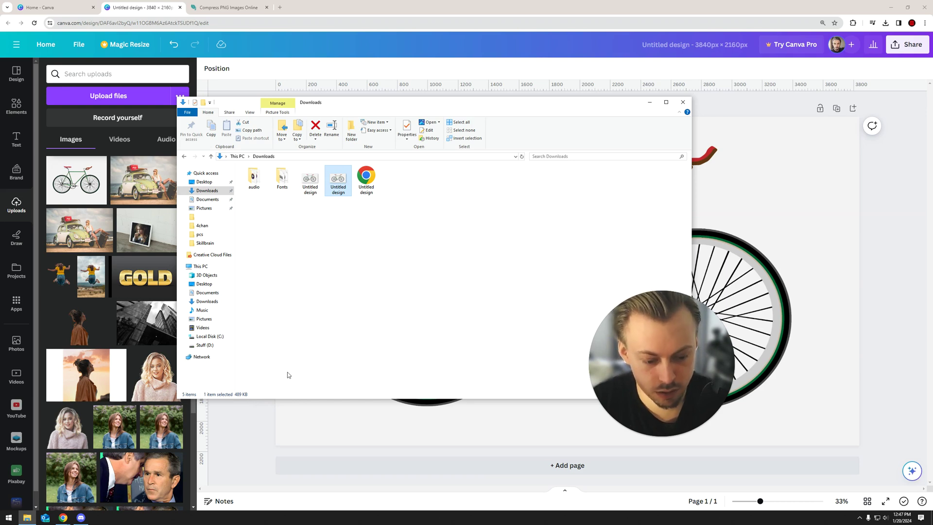
pyautogui.click(364, 181)
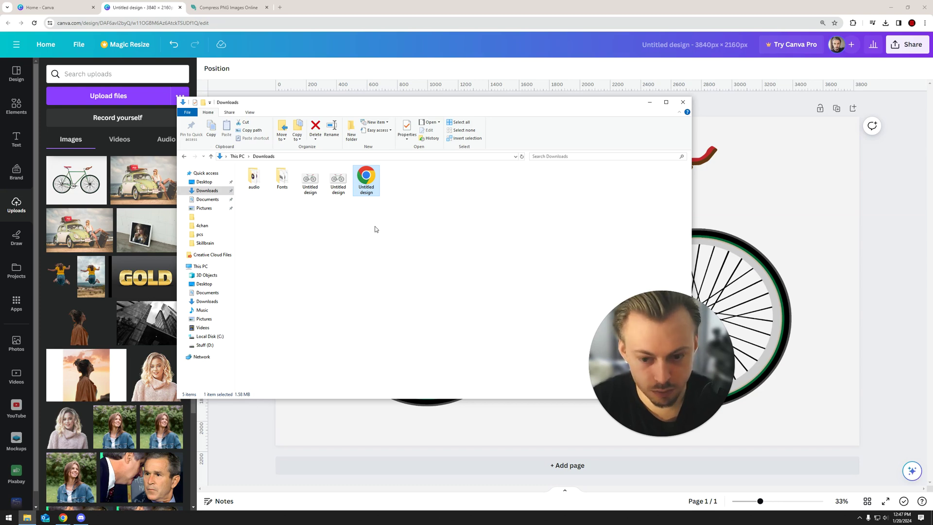
pyautogui.click(375, 218)
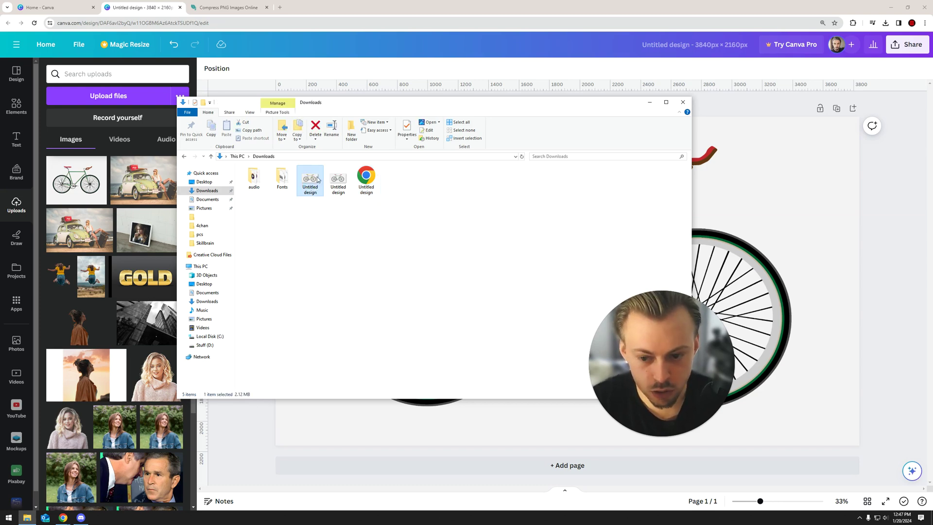
# Step: Open the PNG and JPG exports in Photos and arrange the two windows side by side
pyautogui.doubleClick(315, 182)
pyautogui.moveTo(360, 103); pyautogui.dragTo(770, 125)
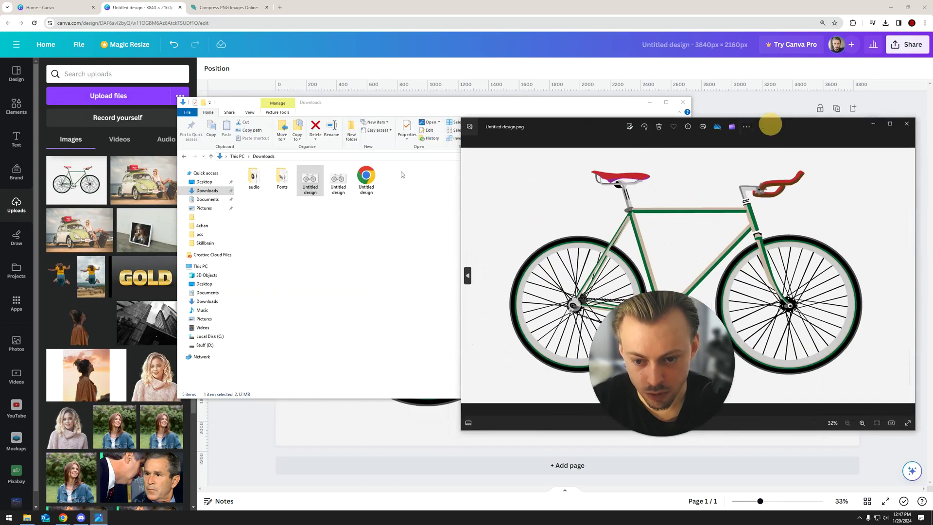
pyautogui.doubleClick(338, 181)
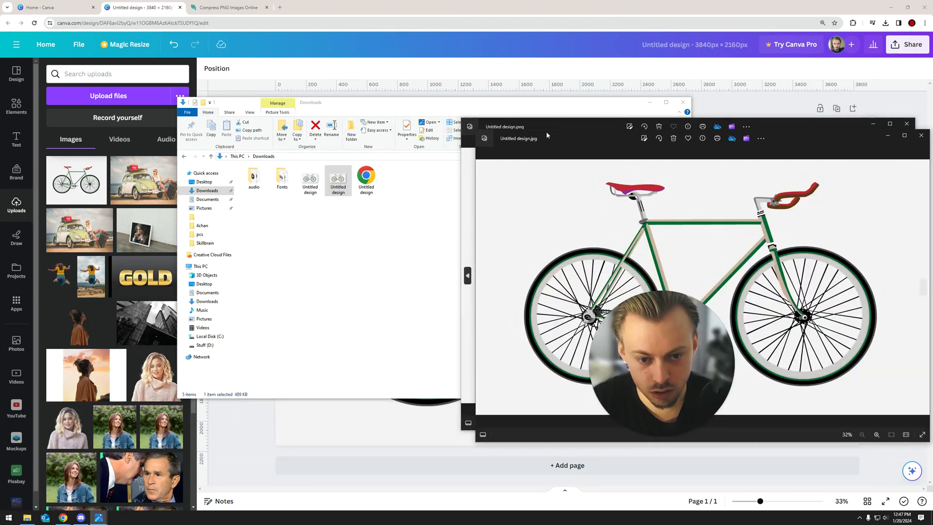
pyautogui.moveTo(266, 151); pyautogui.dragTo(138, 140)
pyautogui.moveTo(550, 126); pyautogui.dragTo(599, 124)
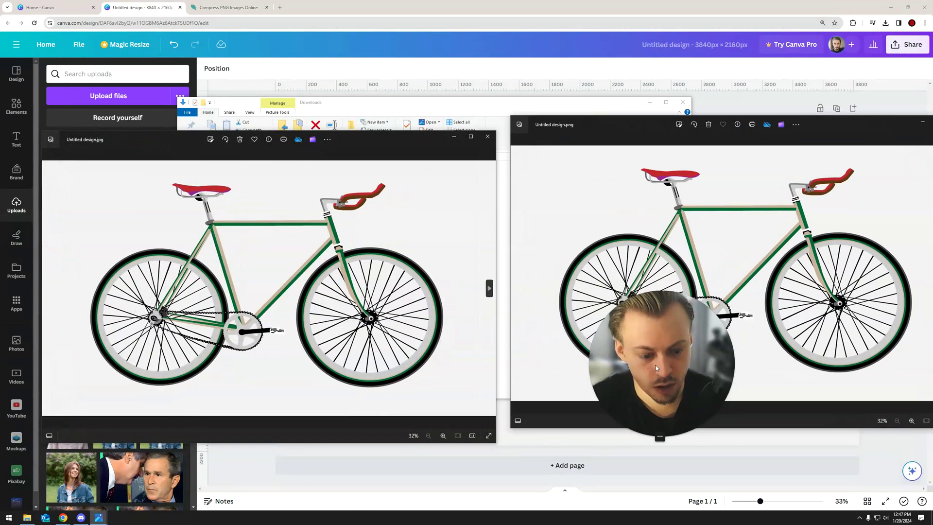
pyautogui.moveTo(656, 367); pyautogui.dragTo(451, 119)
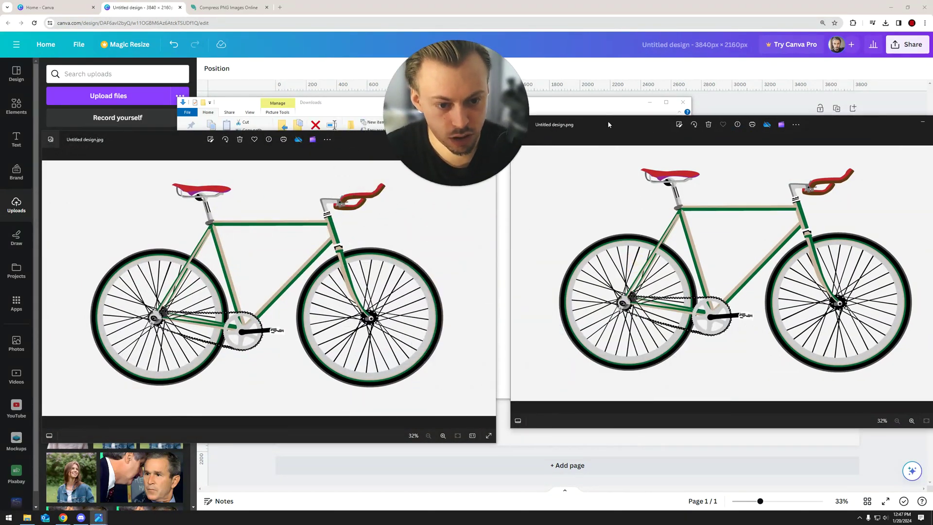
pyautogui.moveTo(605, 129); pyautogui.dragTo(601, 132)
pyautogui.moveTo(351, 135); pyautogui.dragTo(354, 129)
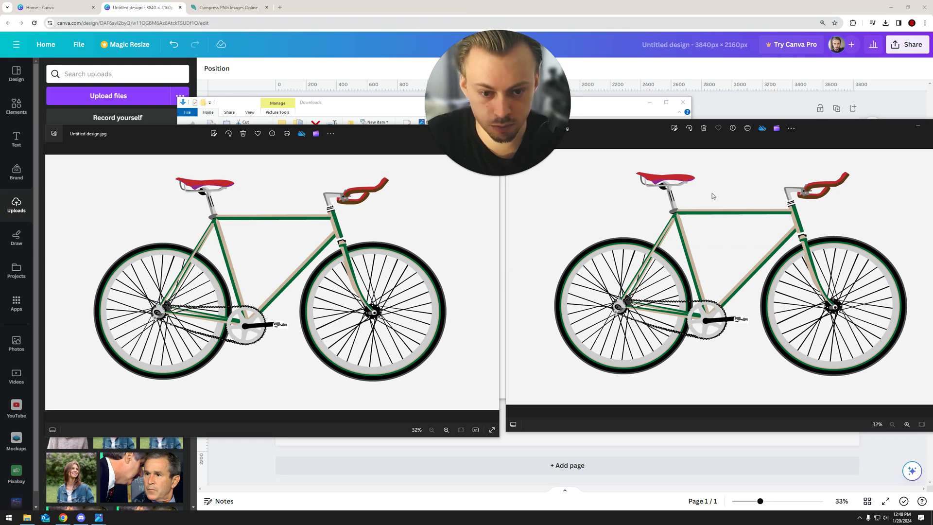
# Step: Magnify both the PNG and JPG onto the saddle's front tip to compare edges
pyautogui.scroll(10, 675, 188)
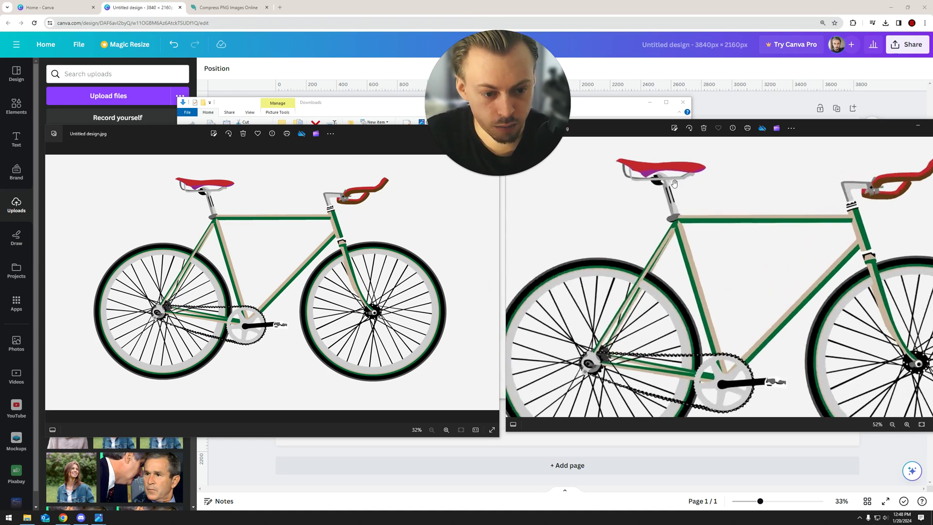
pyautogui.scroll(5, 629, 265)
pyautogui.moveTo(590, 267); pyautogui.dragTo(658, 312)
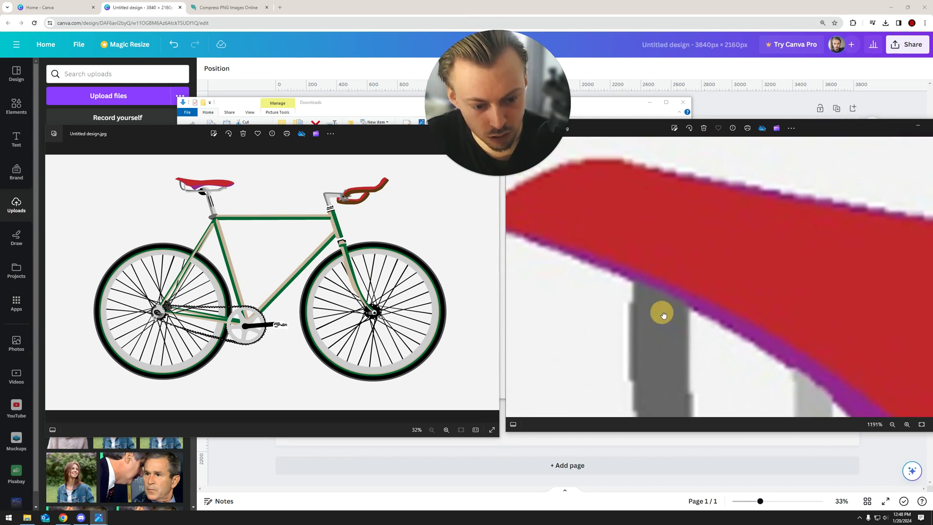
pyautogui.moveTo(577, 364); pyautogui.dragTo(662, 247)
pyautogui.scroll(2, 588, 242)
pyautogui.scroll(1, 661, 246)
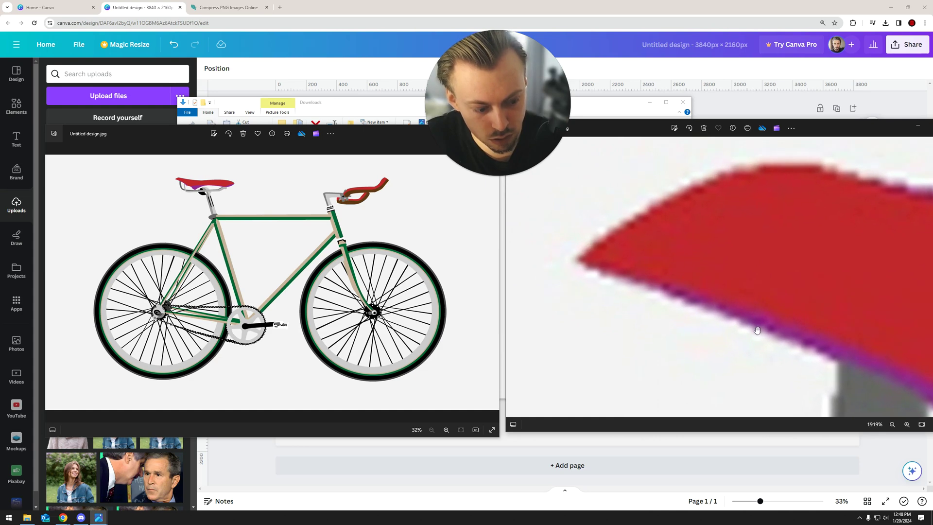
pyautogui.scroll(8, 279, 283)
pyautogui.moveTo(278, 215); pyautogui.dragTo(290, 236)
pyautogui.scroll(8, 290, 237)
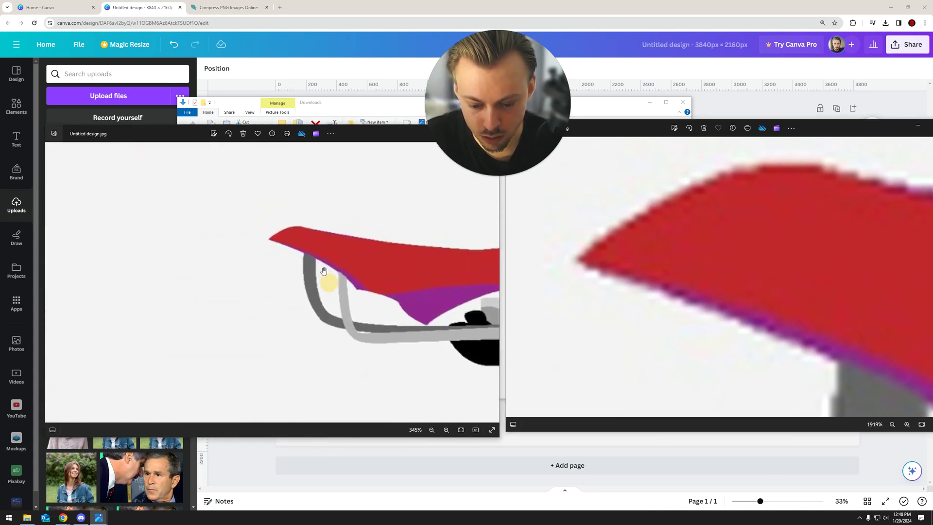
pyautogui.moveTo(361, 302); pyautogui.dragTo(317, 281)
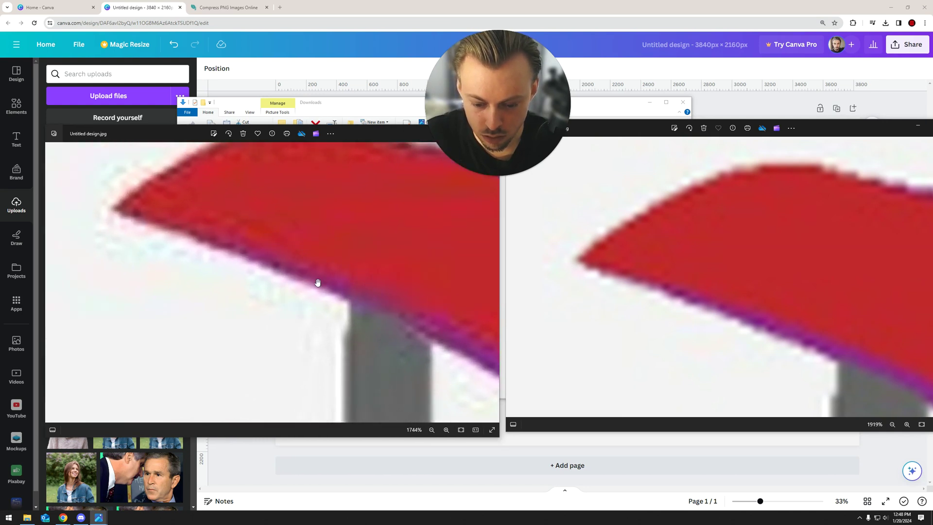
pyautogui.scroll(4, 410, 338)
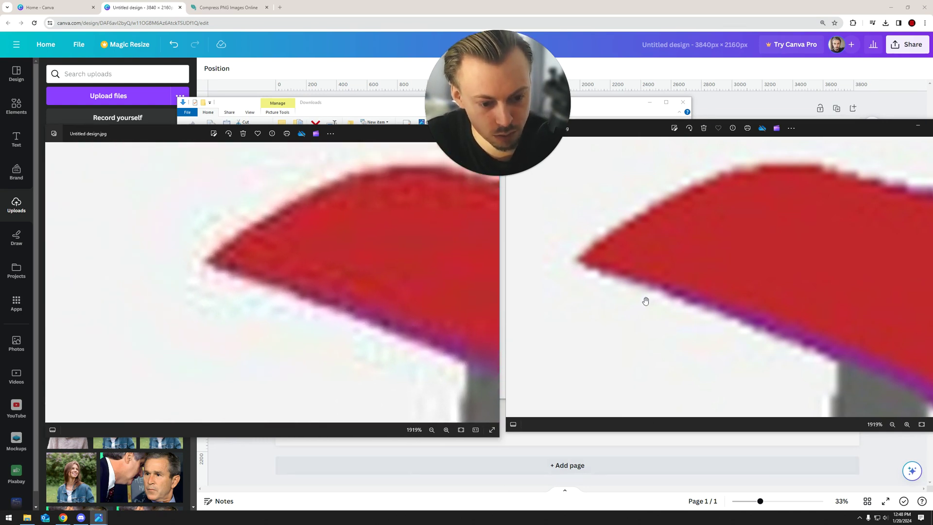
pyautogui.moveTo(334, 271); pyautogui.dragTo(340, 265)
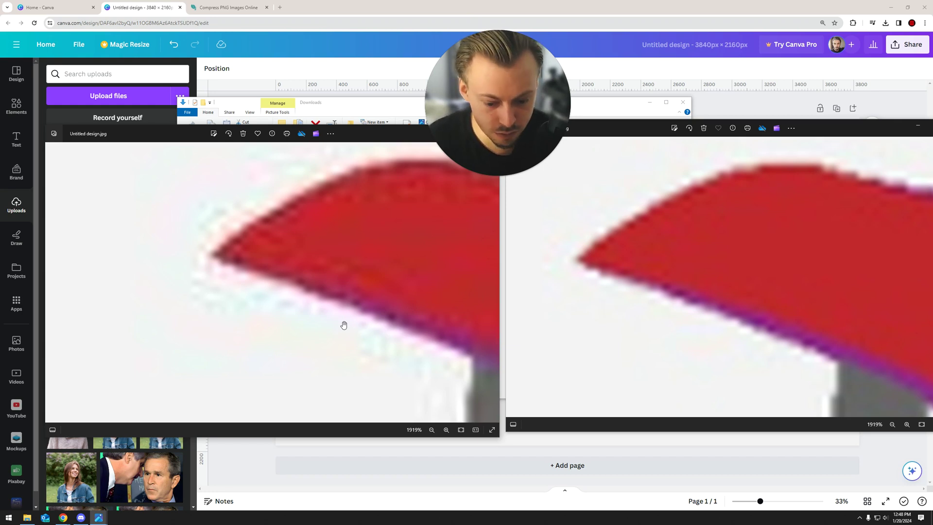
# Step: Zoom both viewers out to 32% to show each whole bicycle
pyautogui.scroll(-5, 324, 281)
pyautogui.scroll(-4, 324, 282)
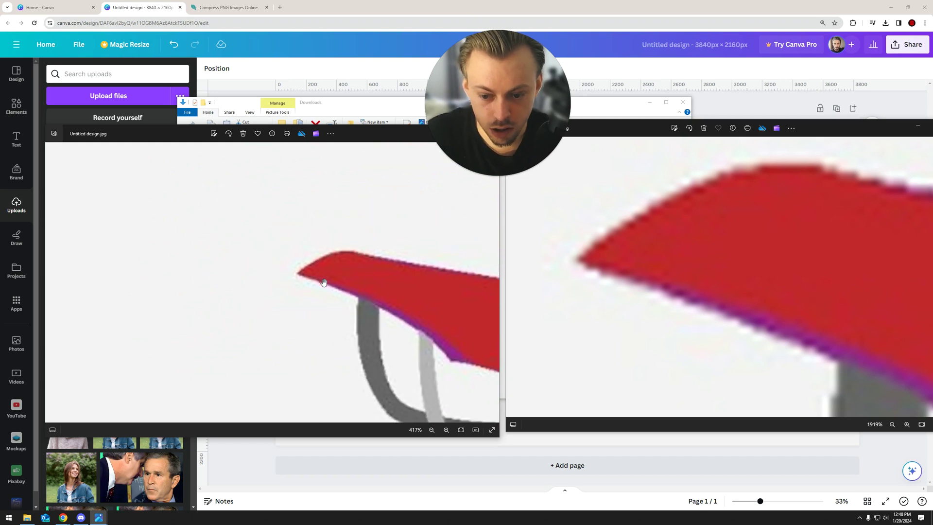
pyautogui.scroll(-6, 659, 280)
pyautogui.scroll(-2, 659, 280)
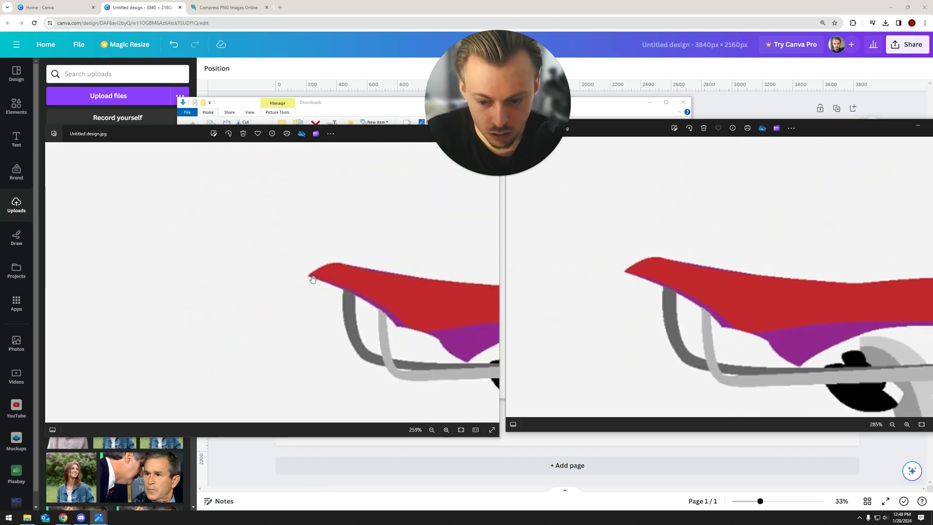
pyautogui.scroll(-8, 332, 299)
pyautogui.scroll(-2, 332, 301)
pyautogui.scroll(-6, 604, 272)
pyautogui.scroll(-3, 604, 272)
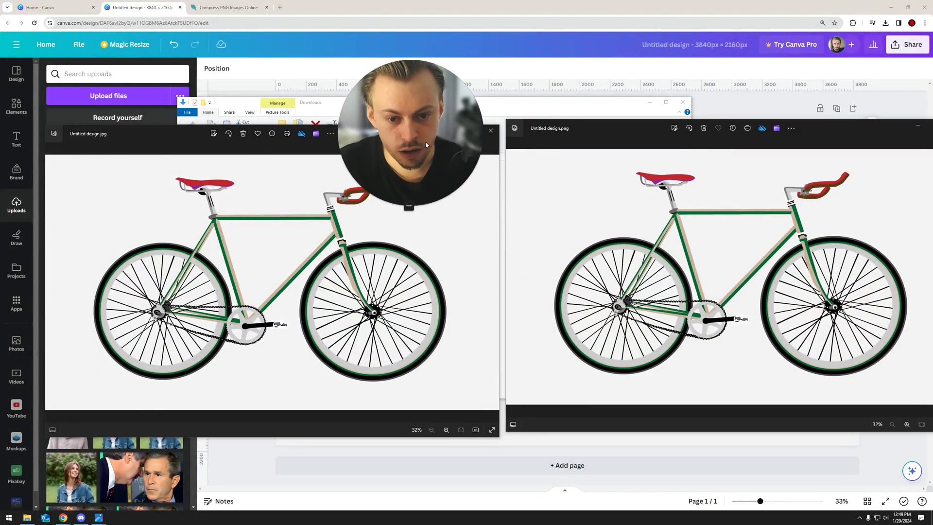
# Step: Close both Photos viewers and dismiss Canva's Share panel
pyautogui.click(494, 132)
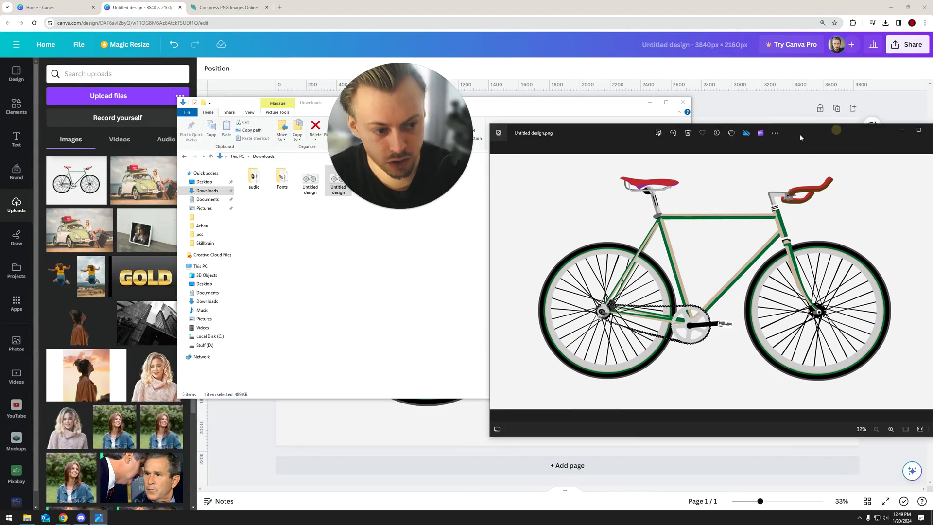
pyautogui.click(844, 97)
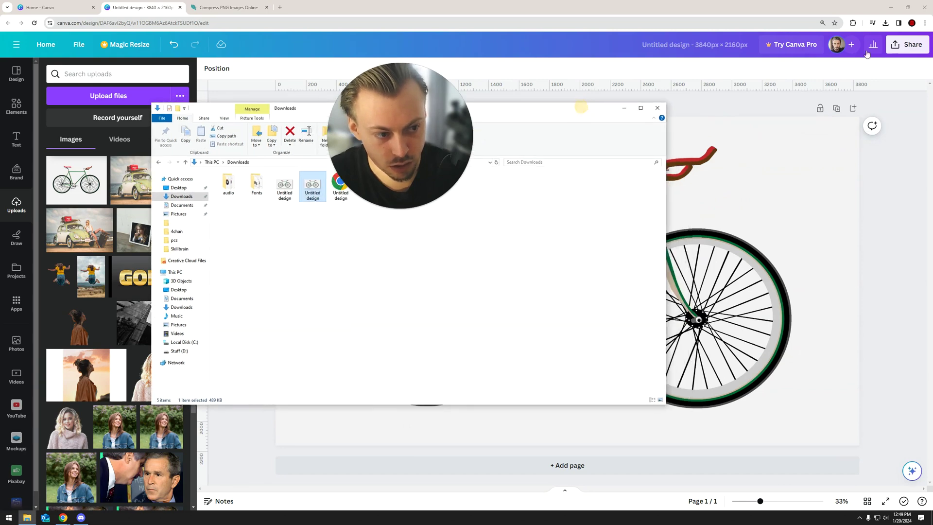
pyautogui.click(907, 44)
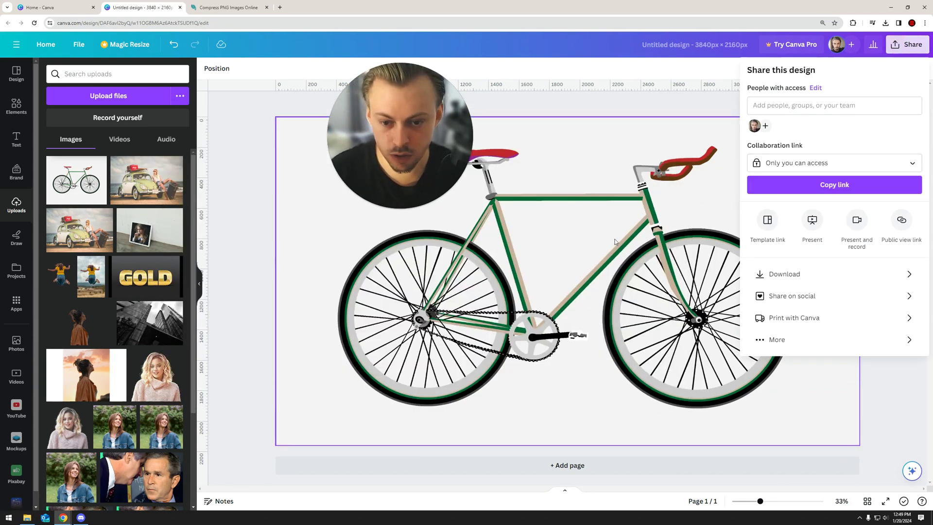
pyautogui.click(264, 266)
# Step: Clear the Downloads selection and switch to the Compress PNG website tab
pyautogui.click(20, 521)
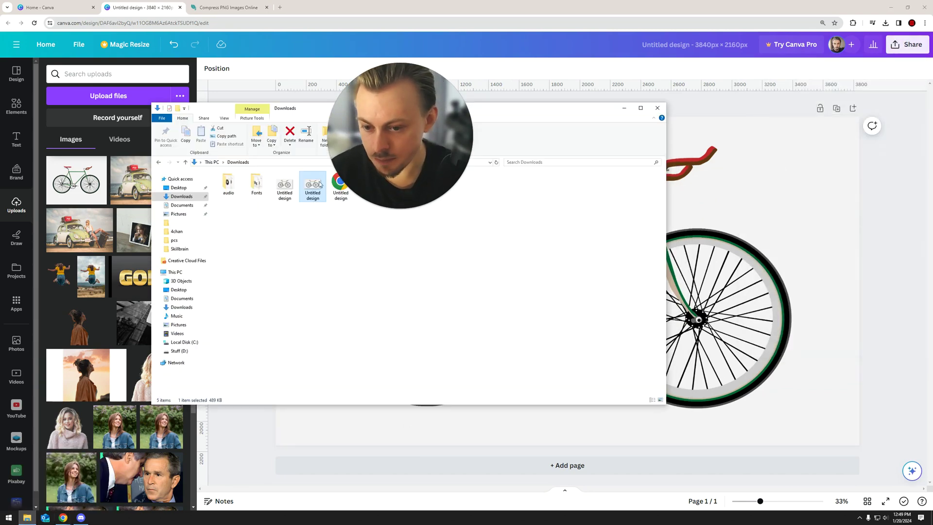
pyautogui.click(335, 216)
pyautogui.moveTo(358, 191); pyautogui.dragTo(333, 218)
pyautogui.click(225, 8)
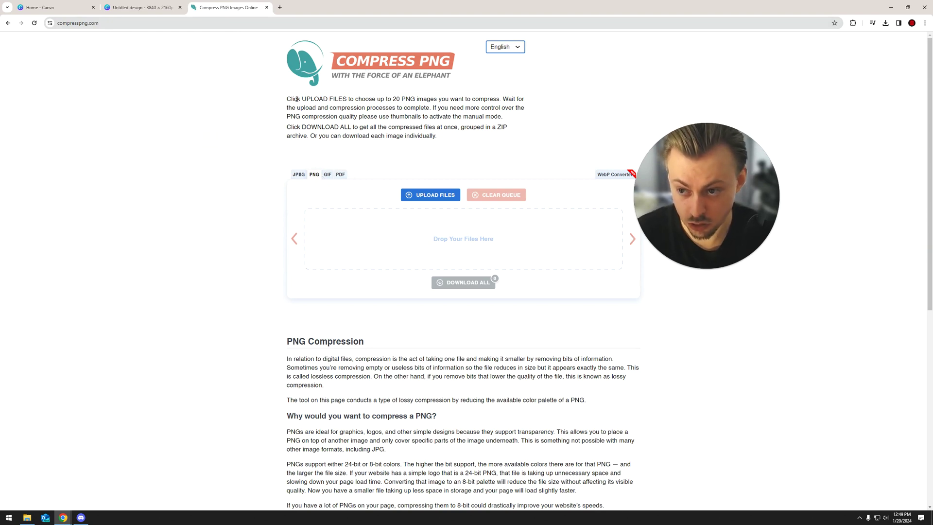
# Step: Drop Untitled design.png from Downloads into Compress PNG, shrinking it by 59%
pyautogui.click(302, 176)
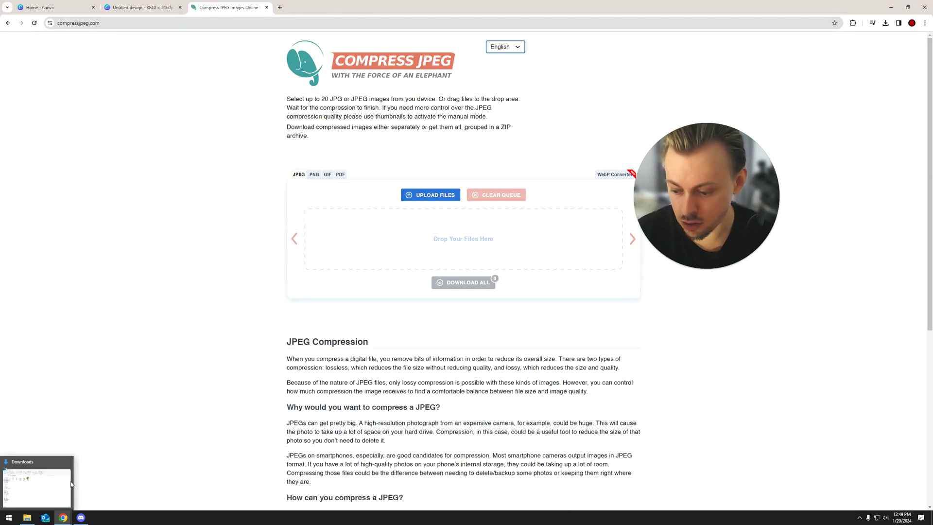
pyautogui.click(26, 518)
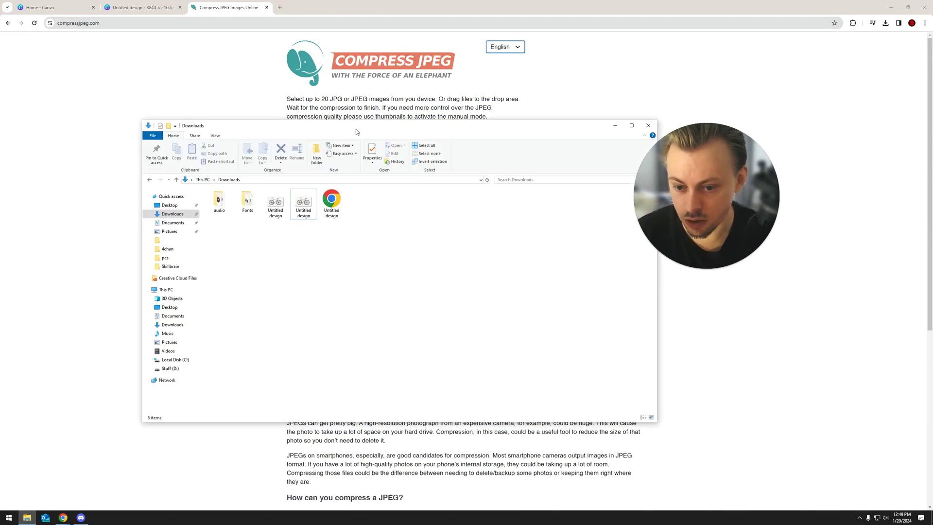
pyautogui.click(386, 142)
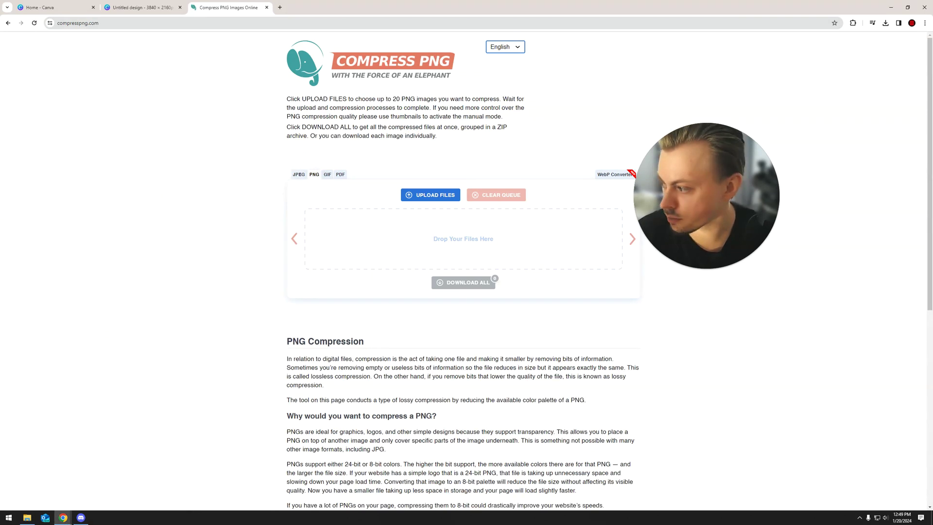
pyautogui.moveTo(451, 228); pyautogui.dragTo(458, 239)
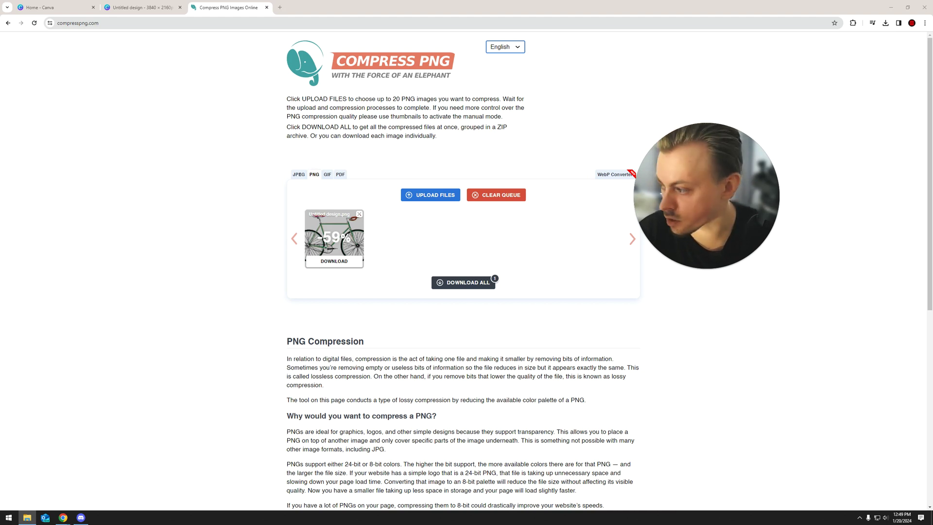
# Step: Compress and download the JPG export (55% smaller), then shrink the PDF export by 69%
pyautogui.click(297, 174)
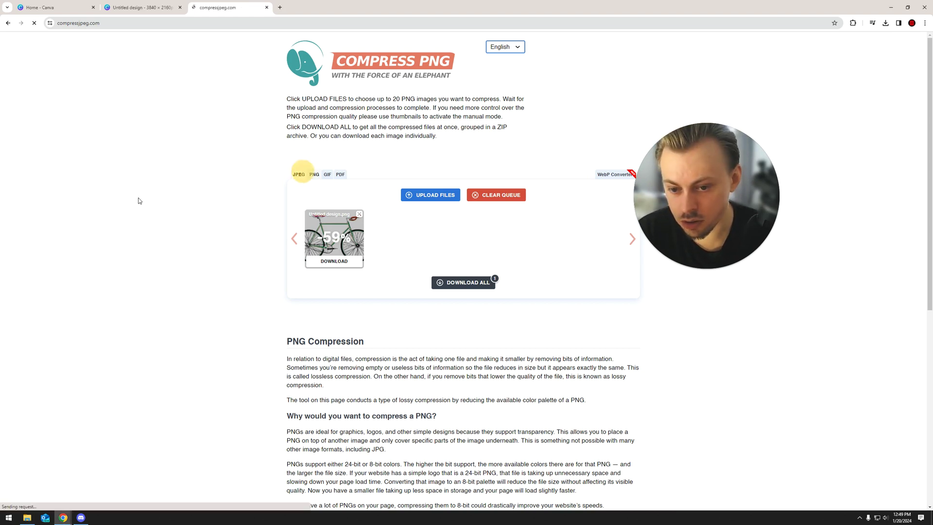
pyautogui.moveTo(358, 227); pyautogui.dragTo(412, 235)
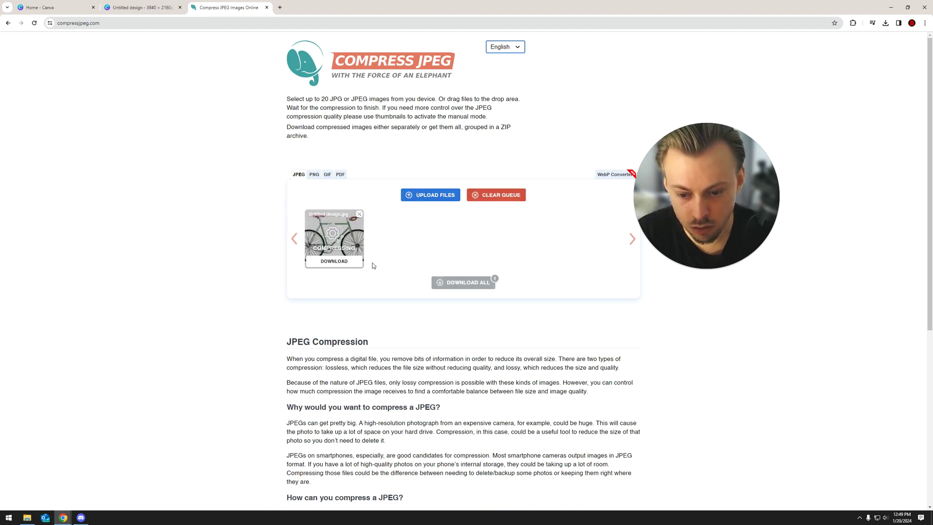
pyautogui.click(344, 268)
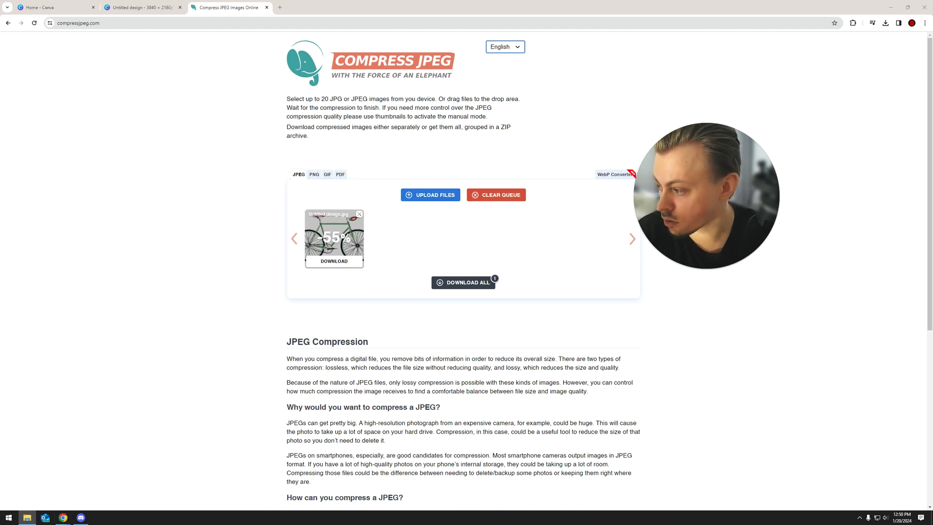
pyautogui.click(340, 175)
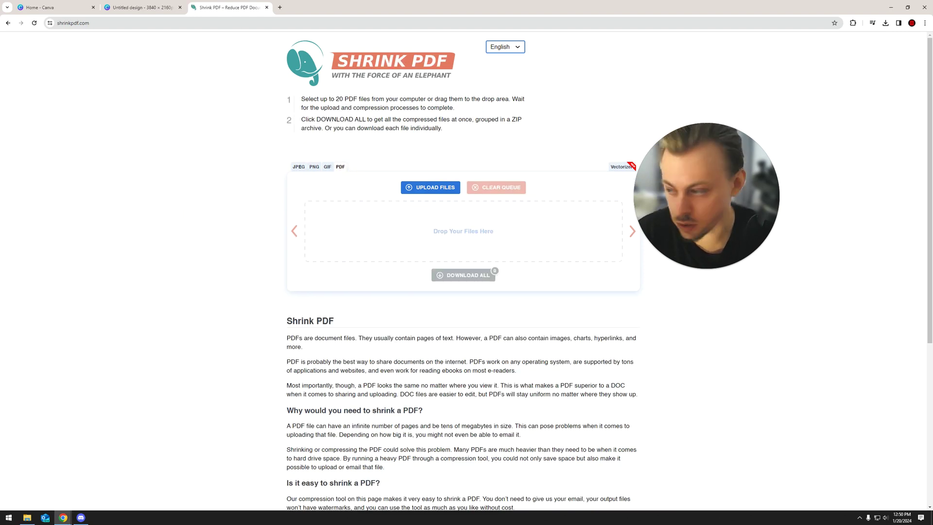
pyautogui.moveTo(411, 230); pyautogui.dragTo(411, 232)
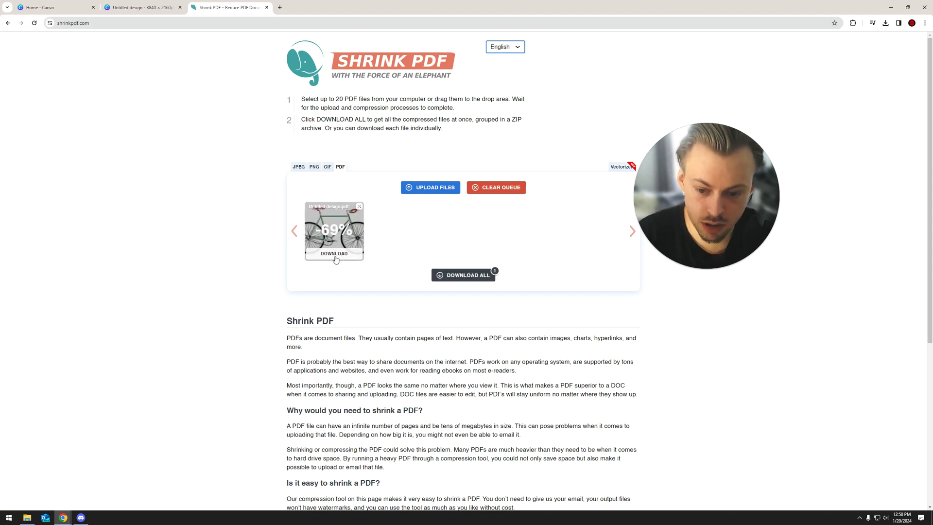
# Step: Read the original Untitled design export sizes in Downloads: 2.12 MB and 489 KB
pyautogui.hotkey('alt', 'Tab')
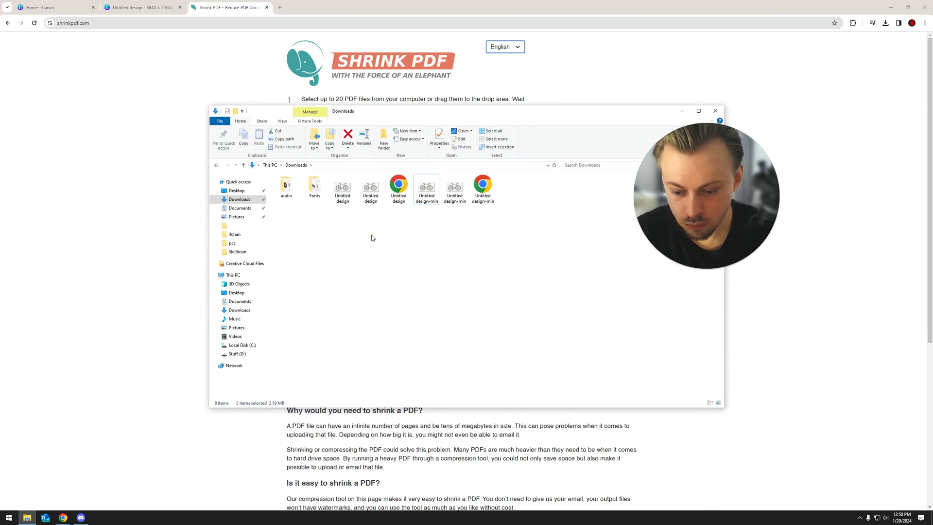
pyautogui.moveTo(413, 114); pyautogui.dragTo(366, 118)
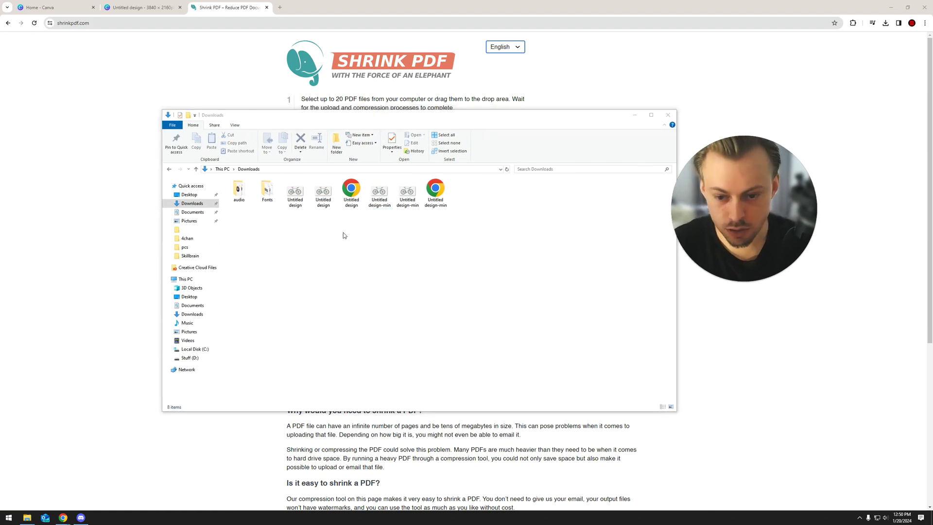
pyautogui.click(296, 200)
pyautogui.click(323, 197)
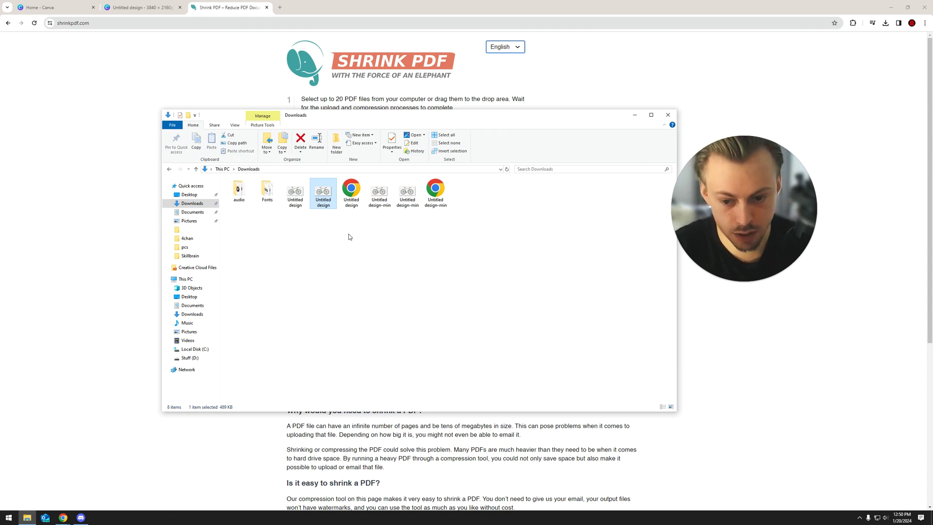
# Step: Open Canva's Share > Download settings and choose JPG at 3840 × 2160 px, quality 80
pyautogui.click(229, 87)
pyautogui.click(133, 11)
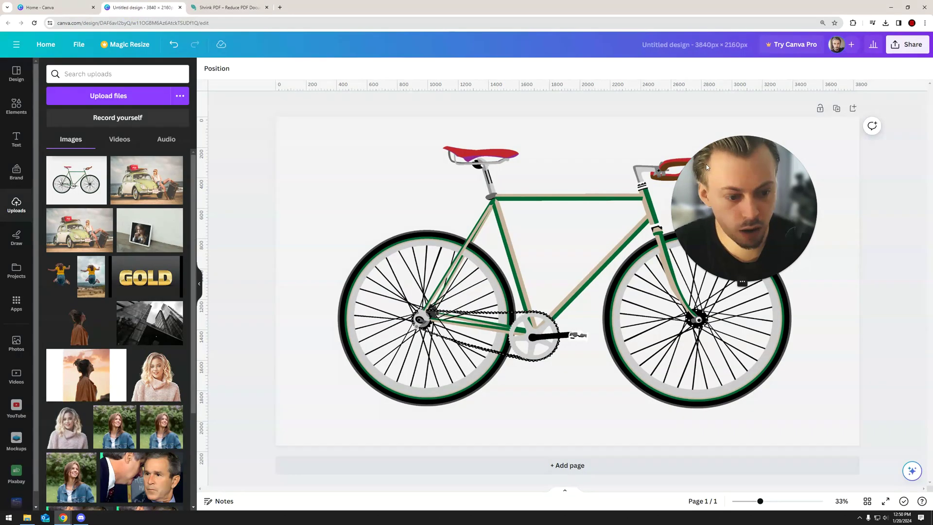
pyautogui.click(906, 44)
pyautogui.click(819, 275)
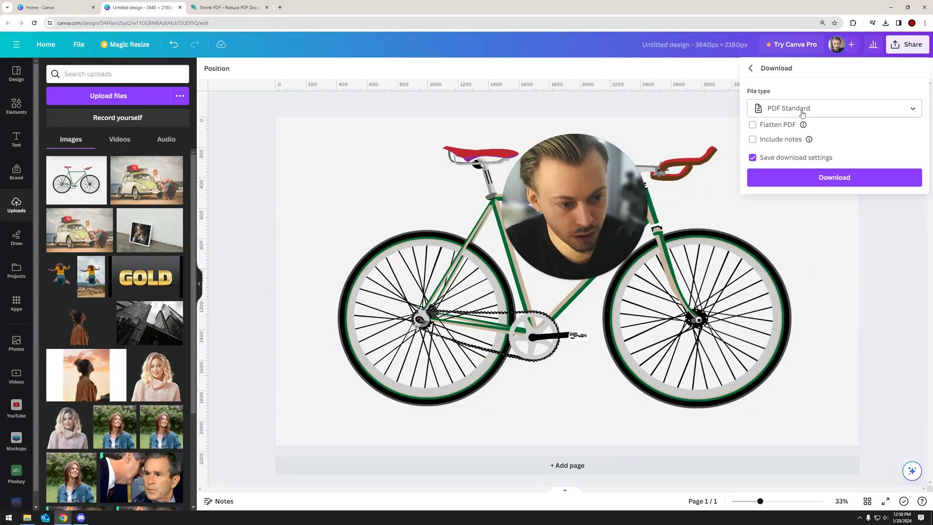
pyautogui.click(816, 110)
pyautogui.click(795, 159)
pyautogui.click(794, 116)
pyautogui.click(782, 136)
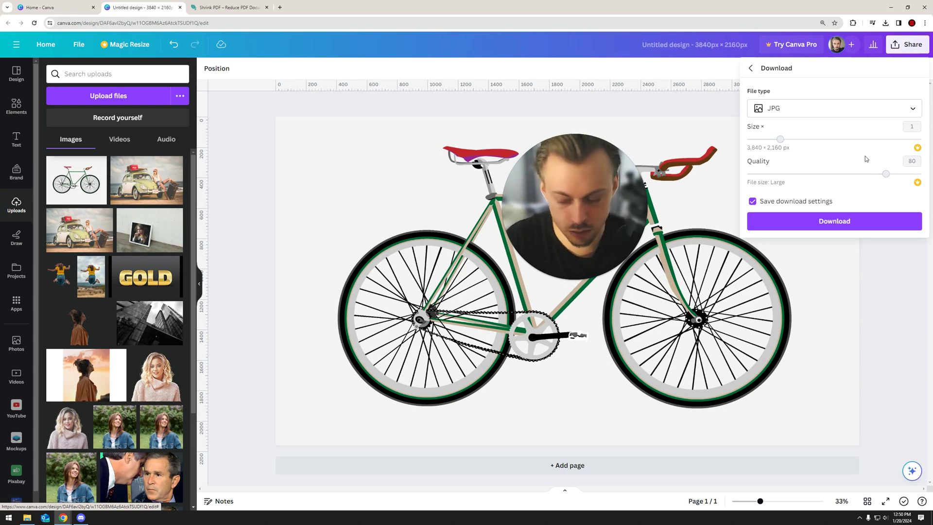
# Step: Compare the Untitled design file sizes in Downloads, spotting the 220 KB compressed JPG
pyautogui.click(27, 517)
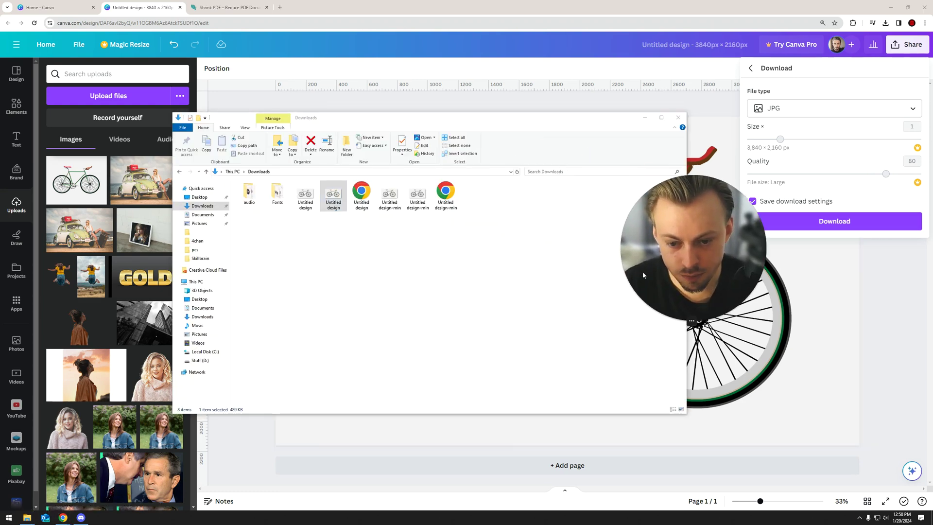
pyautogui.click(305, 194)
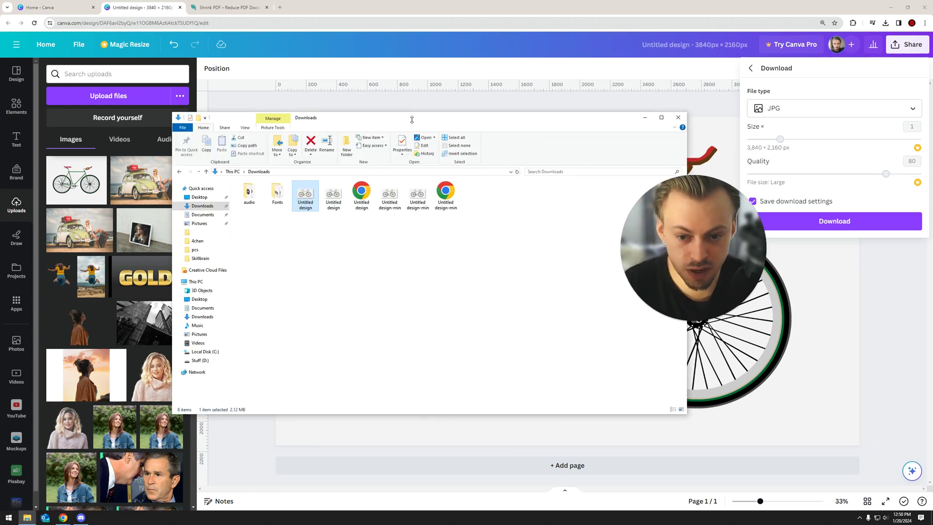
pyautogui.moveTo(408, 117)
pyautogui.mouseDown()
pyautogui.moveTo(406, 109)
pyautogui.moveTo(393, 122)
pyautogui.mouseUp()
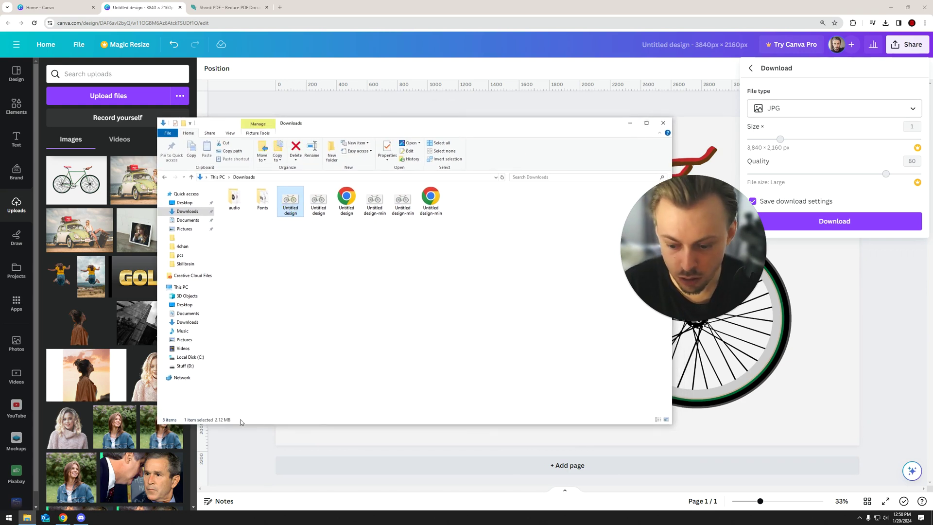
pyautogui.click(333, 276)
pyautogui.click(375, 210)
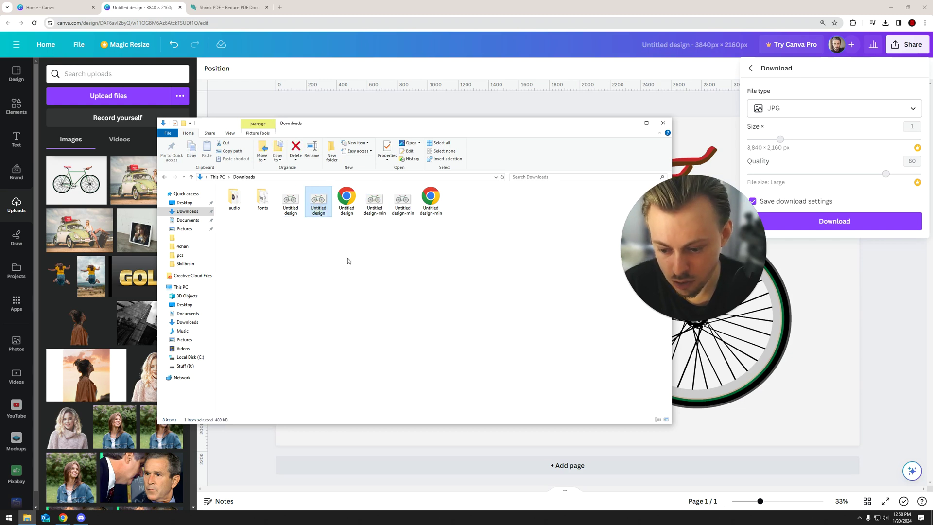
pyautogui.click(404, 201)
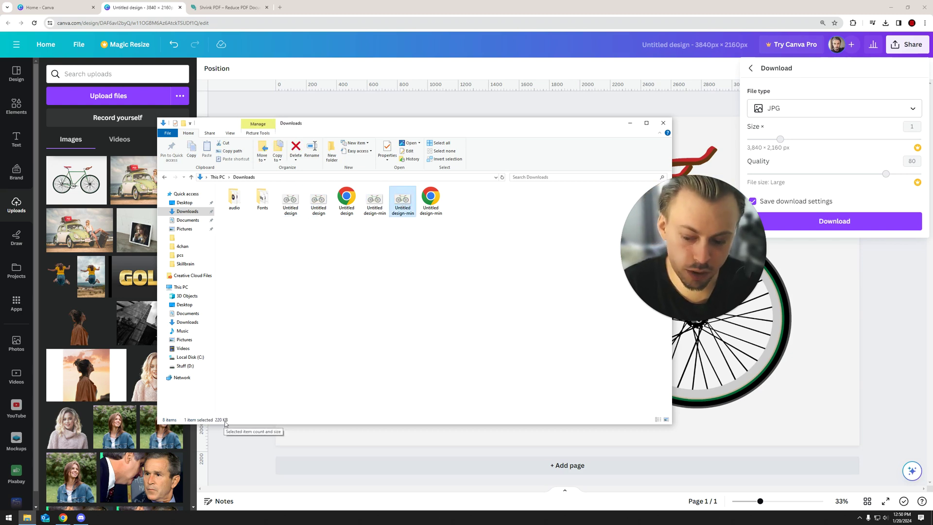
# Step: Open Untitled design-min.jpg and Untitled design.png in Photos, close Explorer, and tile them side by side
pyautogui.doubleClick(402, 201)
pyautogui.doubleClick(285, 206)
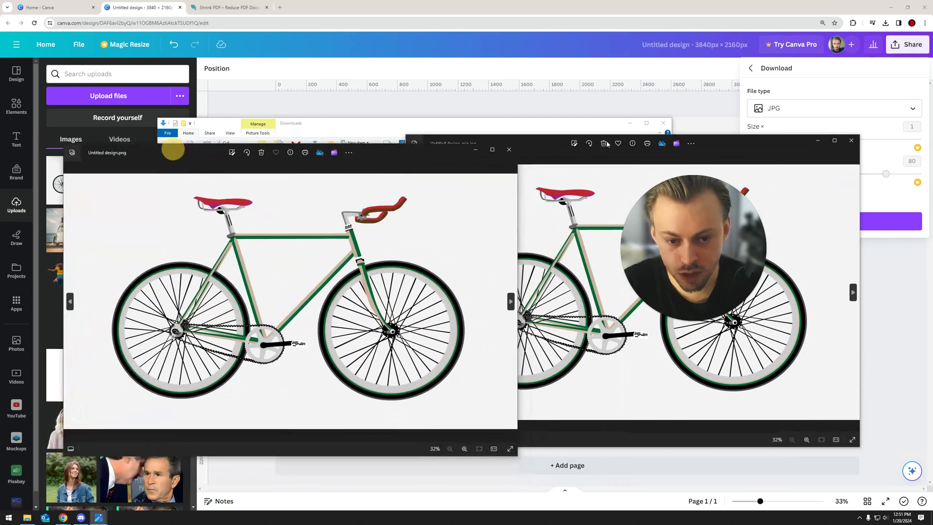
pyautogui.moveTo(726, 144); pyautogui.dragTo(809, 146)
pyautogui.moveTo(407, 150); pyautogui.dragTo(387, 136)
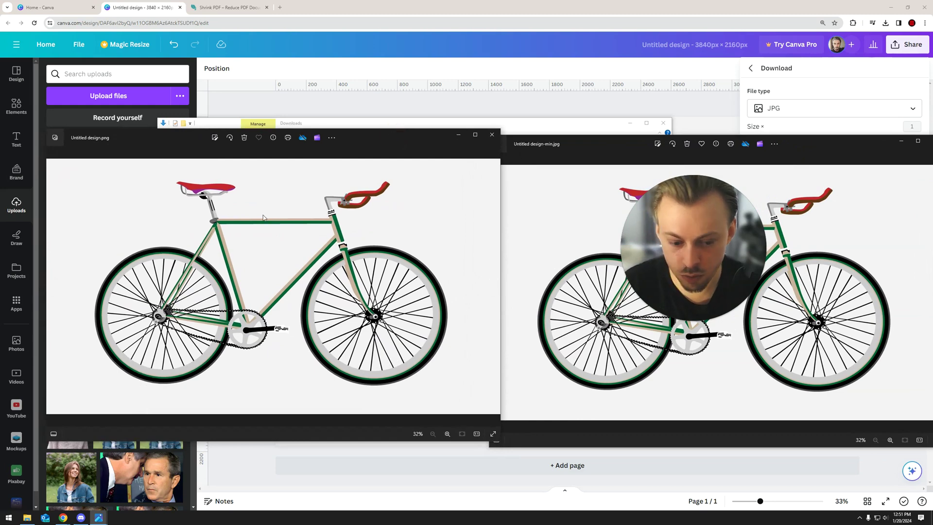
pyautogui.click(663, 123)
pyautogui.moveTo(602, 141); pyautogui.dragTo(596, 92)
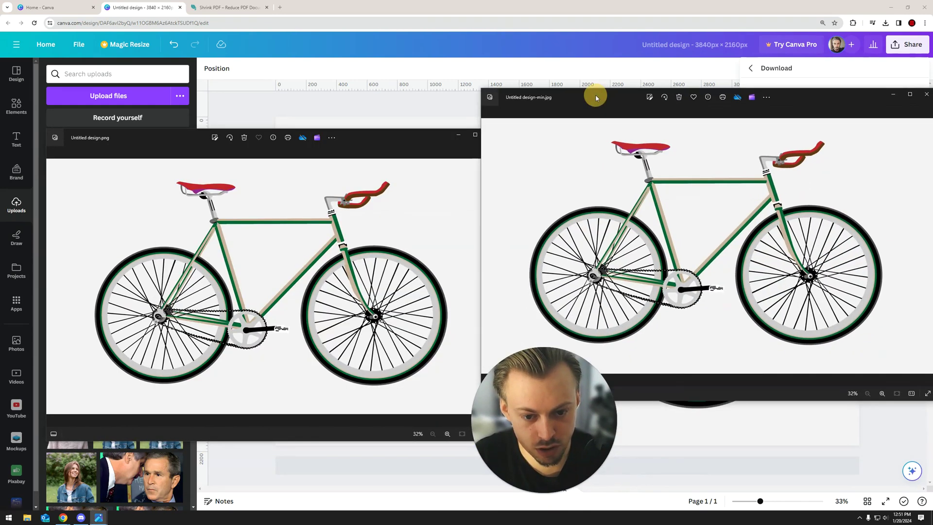
pyautogui.moveTo(387, 134); pyautogui.dragTo(376, 92)
pyautogui.moveTo(583, 94); pyautogui.dragTo(582, 94)
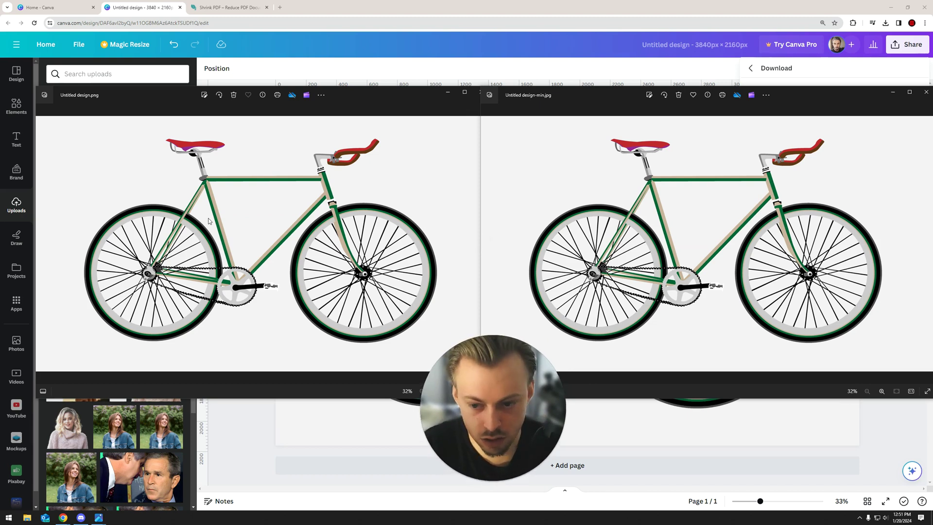
pyautogui.doubleClick(191, 168)
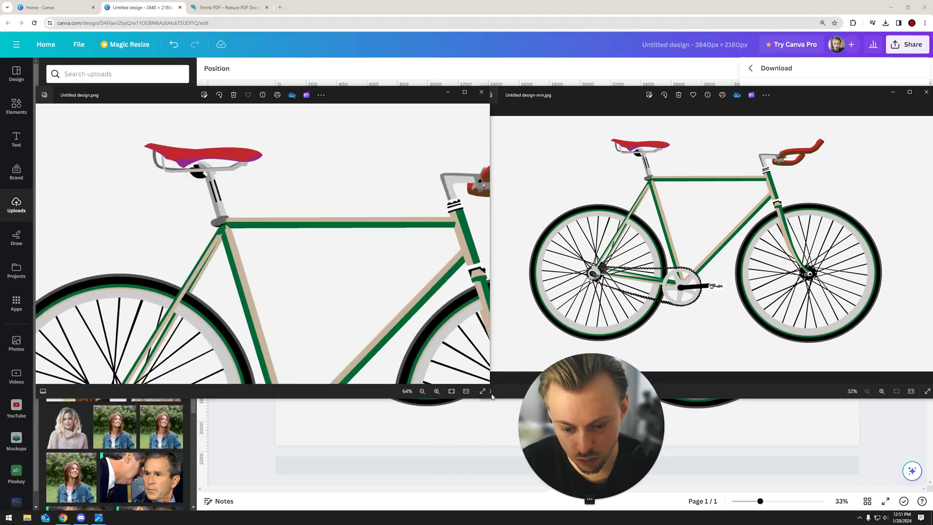
pyautogui.scroll(5, 346, 125)
pyautogui.moveTo(346, 125); pyautogui.dragTo(327, 212)
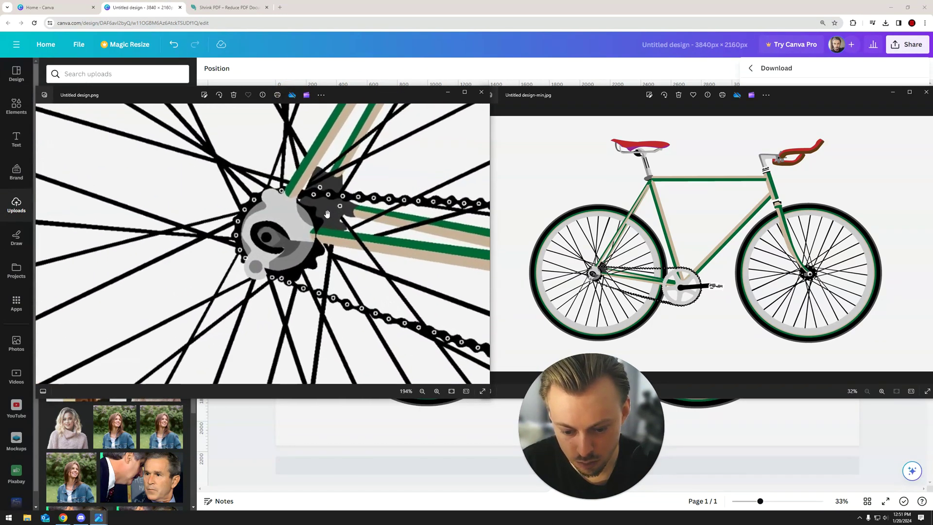
pyautogui.scroll(1, 327, 213)
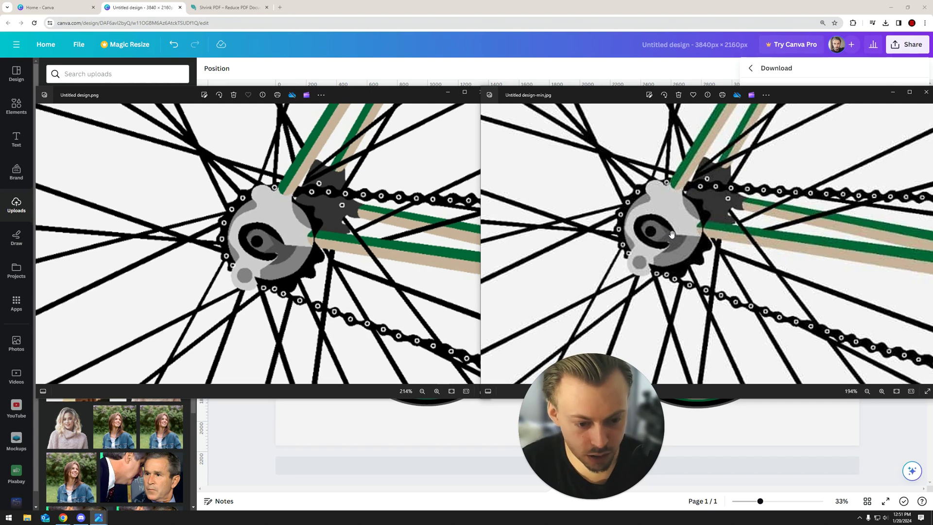
pyautogui.scroll(-5, 668, 233)
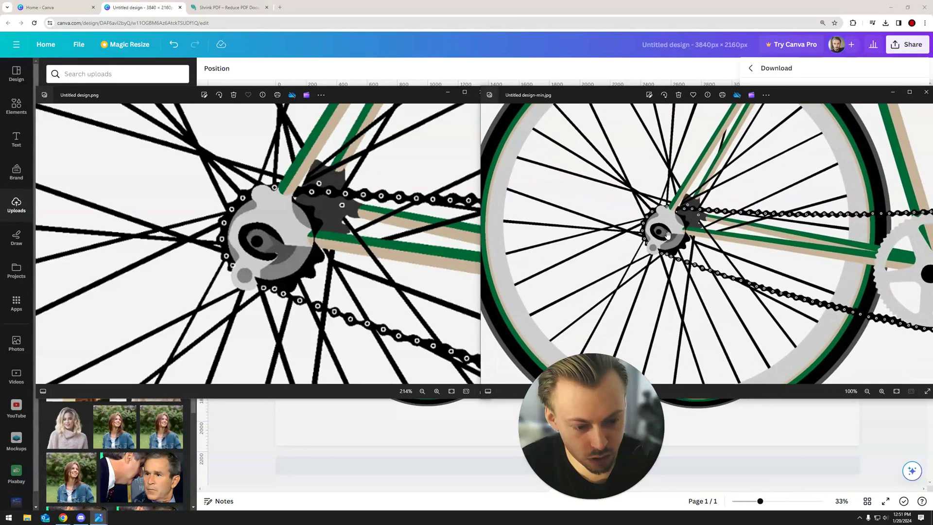
pyautogui.scroll(-1, 230, 244)
pyautogui.scroll(-5, 229, 245)
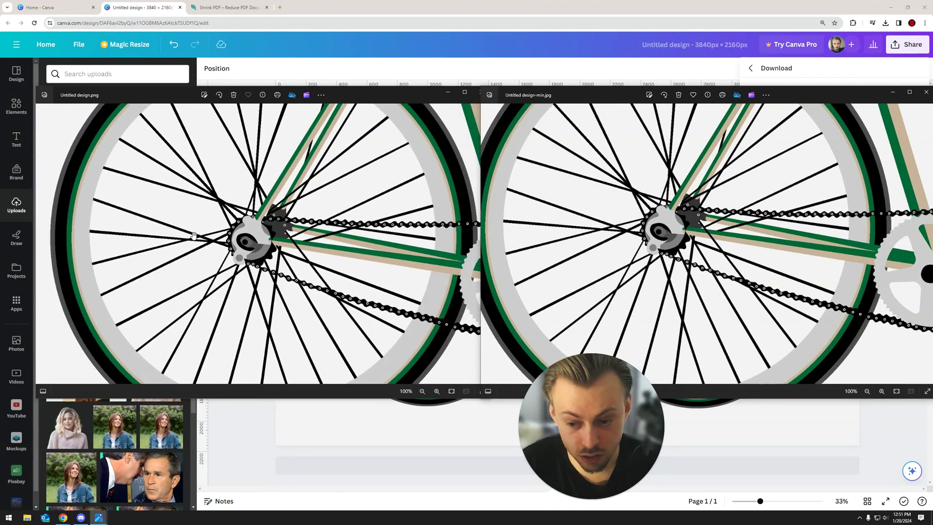
pyautogui.scroll(-5, 690, 191)
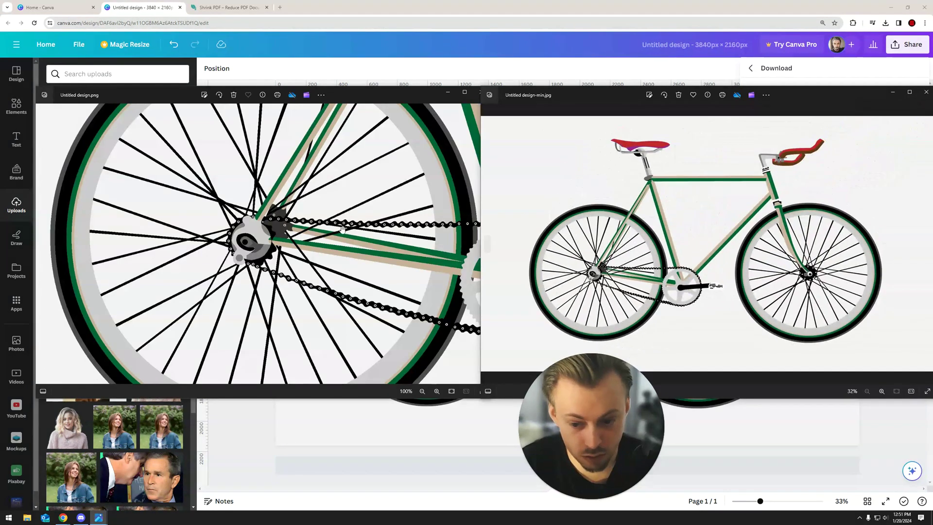
pyautogui.scroll(-5, 282, 220)
pyautogui.scroll(-1, 283, 220)
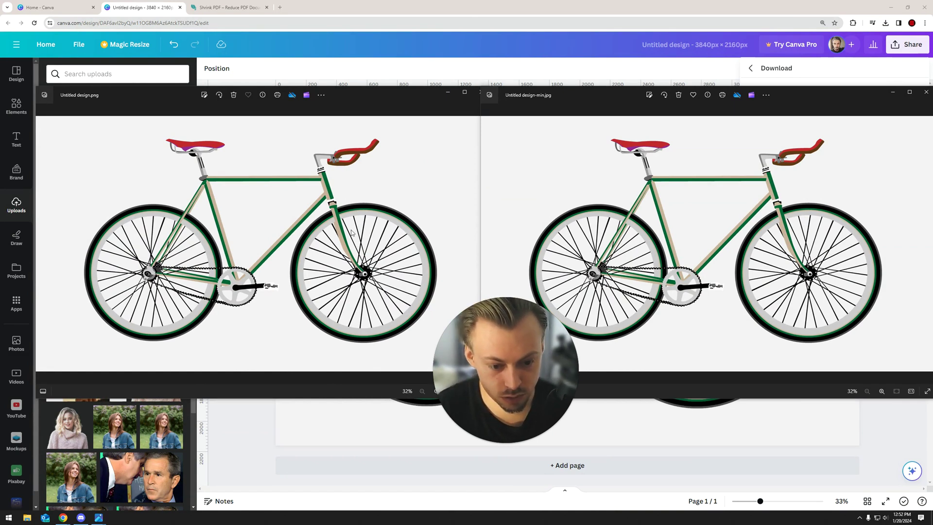
# Step: Close both Photos viewers and reopen Canva's JPG download settings (quality 80, 3840 × 2160 px)
pyautogui.click(382, 96)
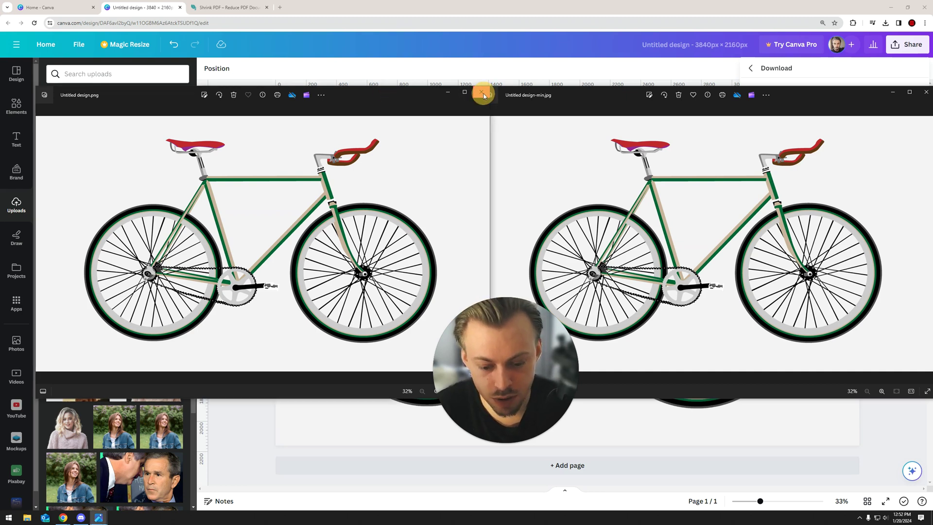
pyautogui.click(380, 229)
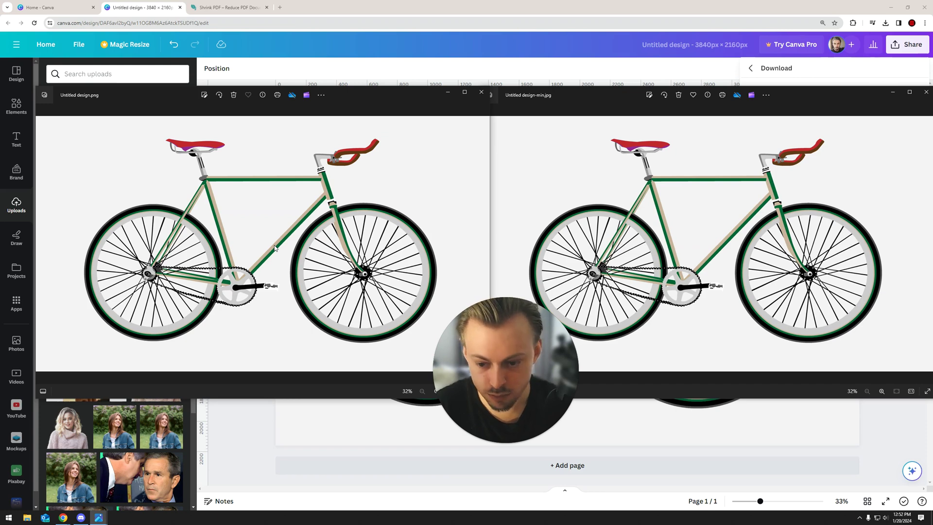
pyautogui.click(481, 92)
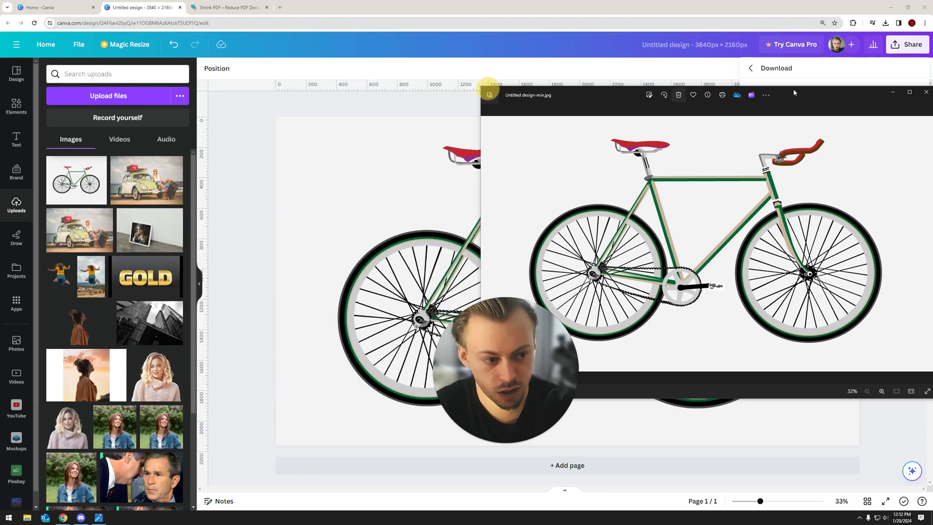
pyautogui.click(926, 92)
pyautogui.click(912, 44)
pyautogui.click(787, 274)
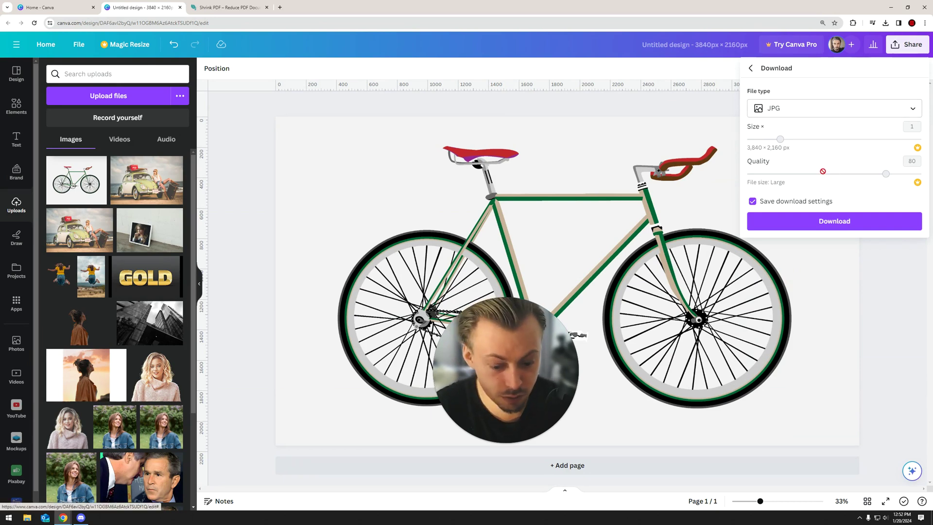
pyautogui.click(221, 6)
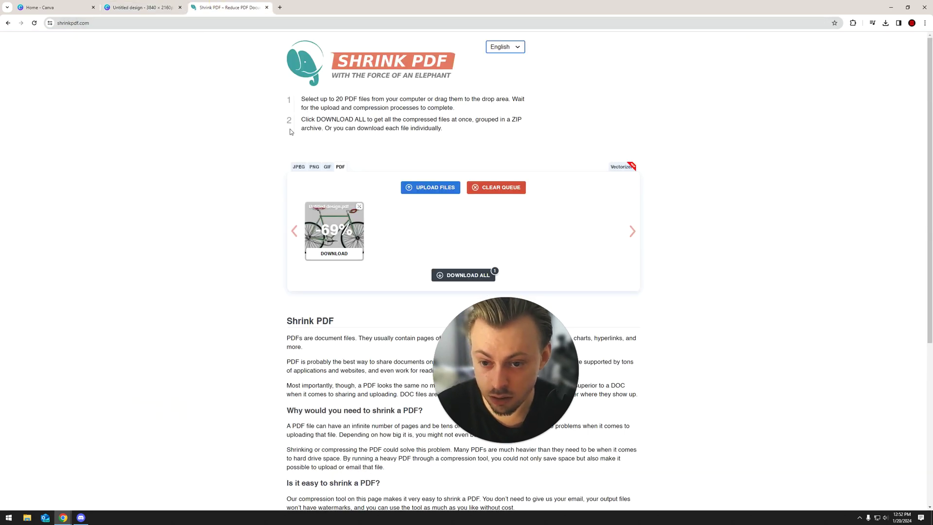
pyautogui.click(313, 167)
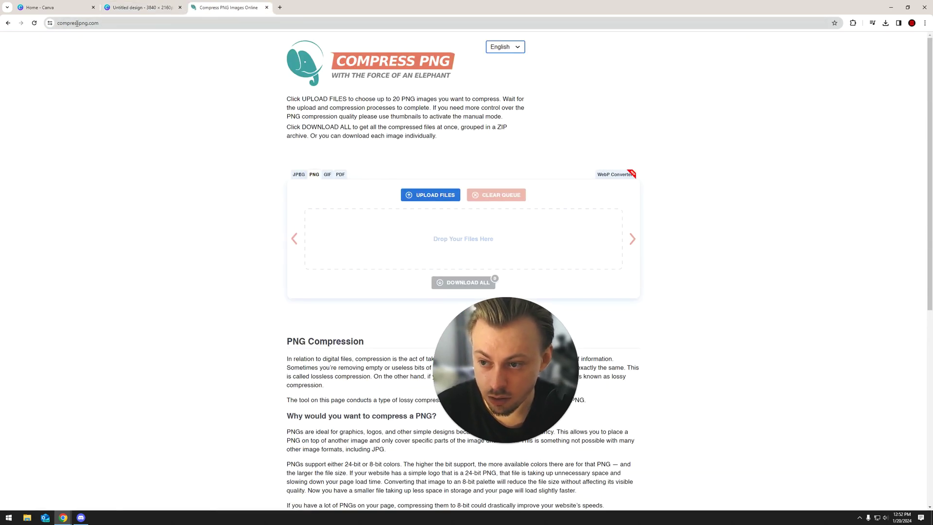
pyautogui.click(298, 173)
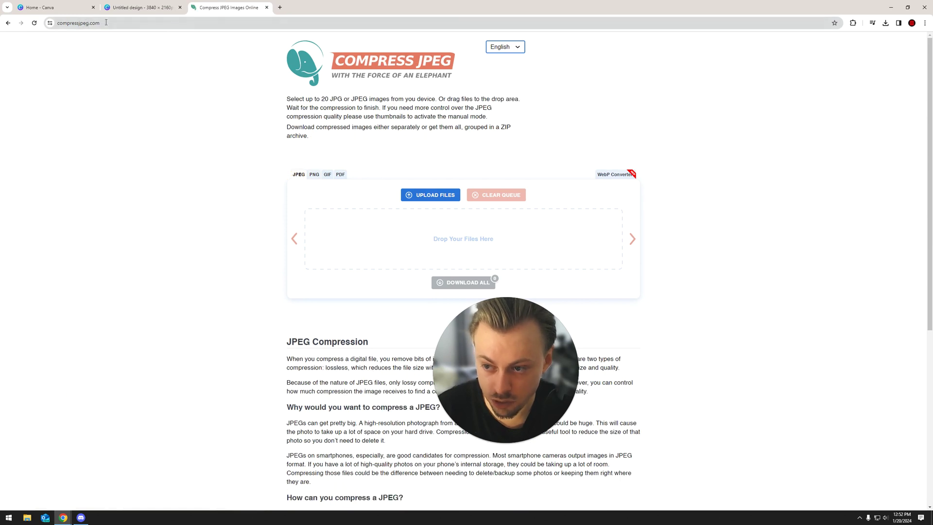
pyautogui.click(340, 174)
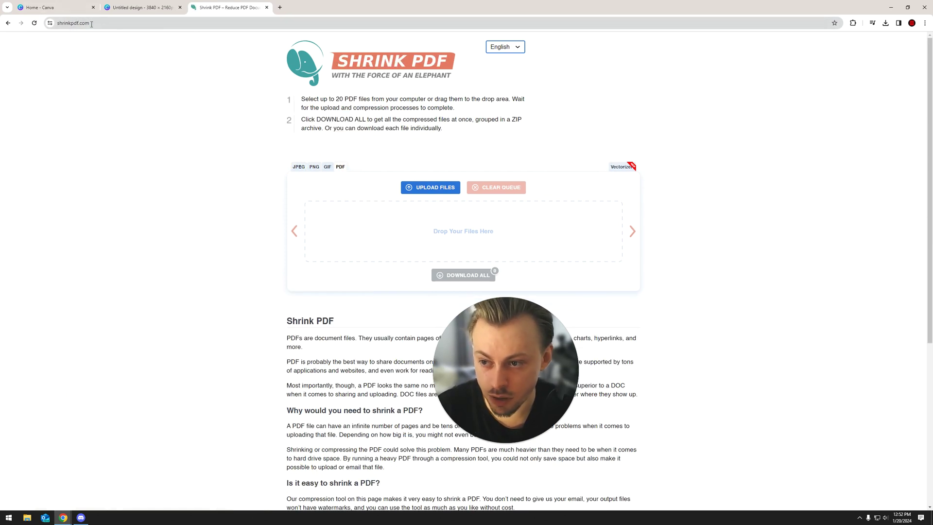
pyautogui.click(315, 168)
pyautogui.click(299, 175)
pyautogui.click(315, 175)
pyautogui.click(340, 174)
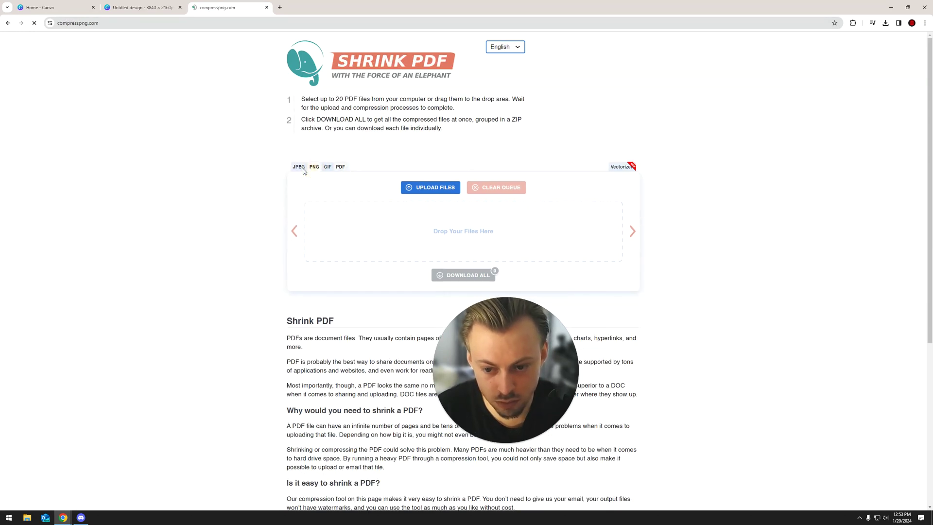
pyautogui.click(315, 172)
pyautogui.click(299, 174)
pyautogui.click(314, 173)
pyautogui.click(340, 174)
# Step: Dismiss the Download panel and the Share menu, leaving the 3840 × 2160 px bike page visible
pyautogui.click(141, 7)
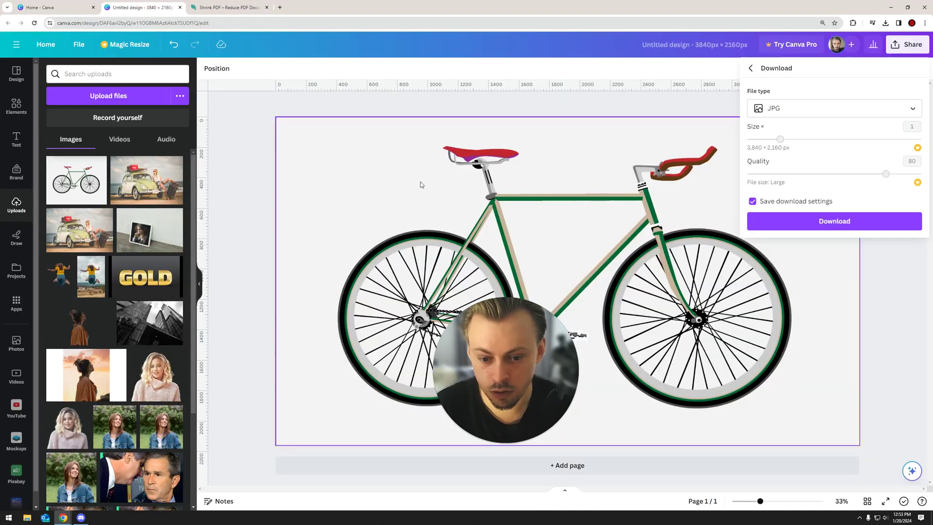
pyautogui.click(241, 164)
pyautogui.moveTo(497, 313); pyautogui.dragTo(422, 257)
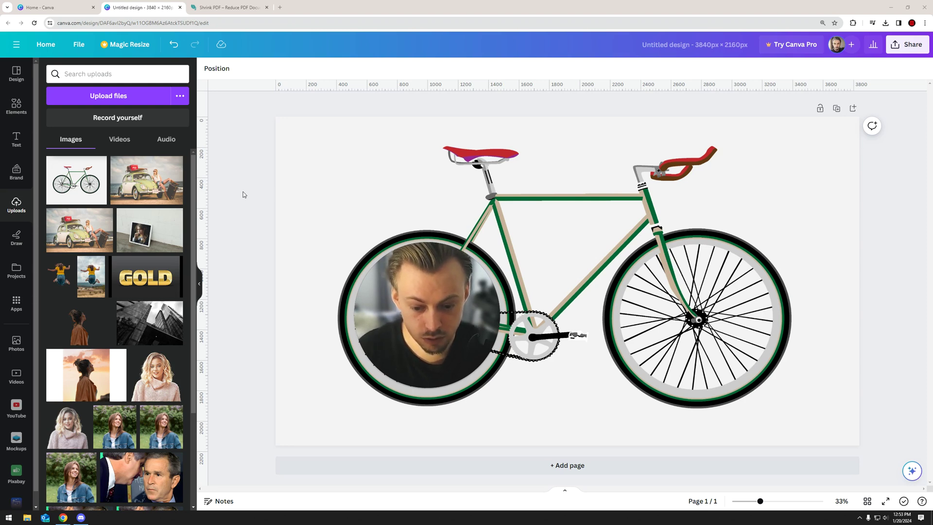
pyautogui.click(907, 44)
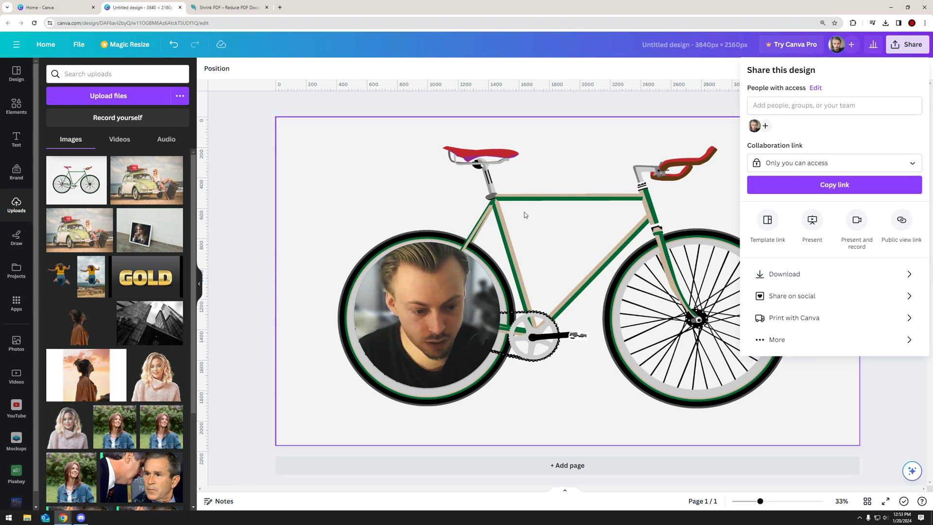
pyautogui.click(234, 199)
pyautogui.moveTo(427, 255); pyautogui.dragTo(314, 142)
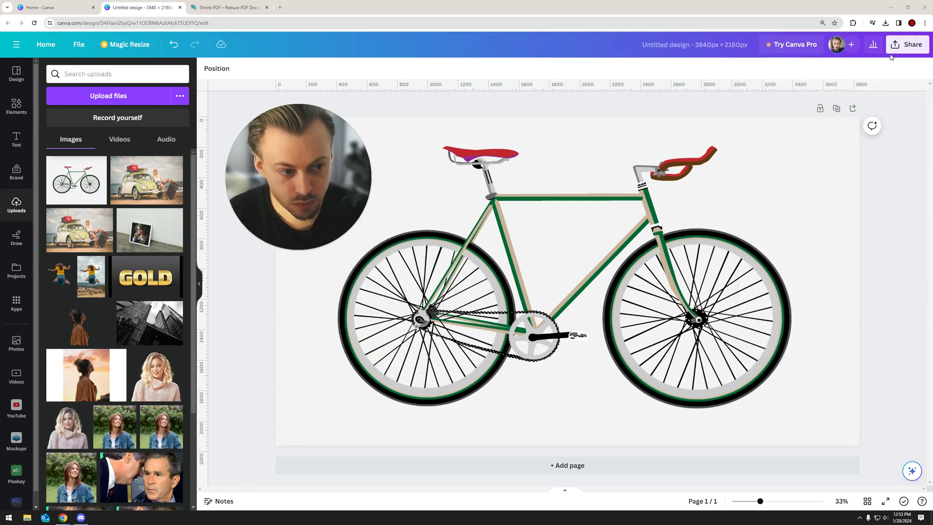